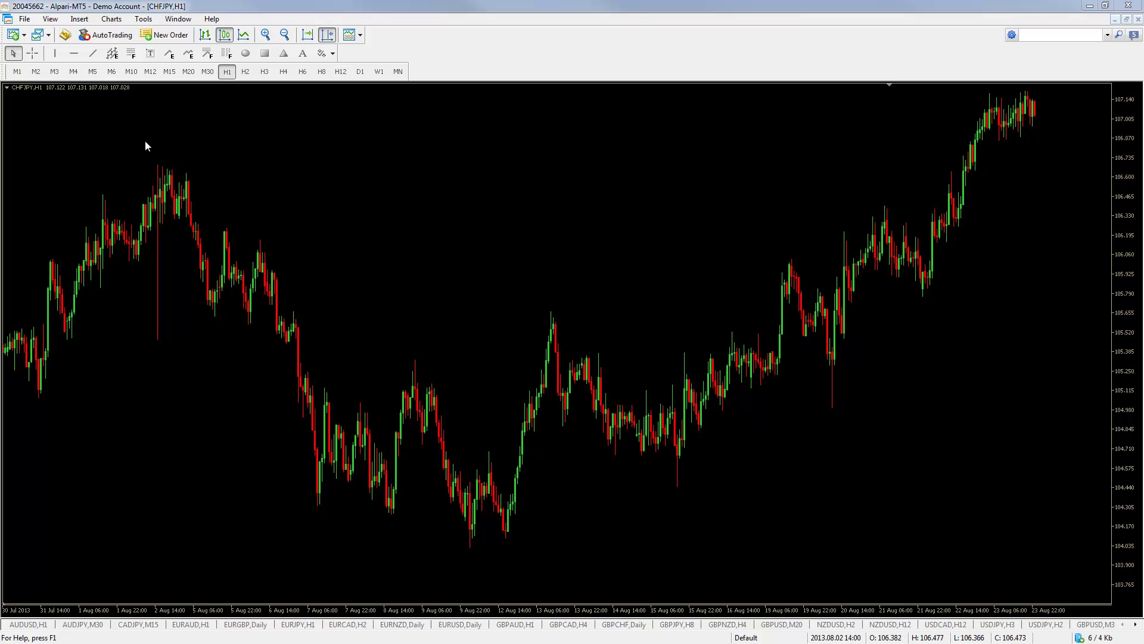
Step: Show the Code Base library under a shrunken chart, sorted by name
click(51, 23)
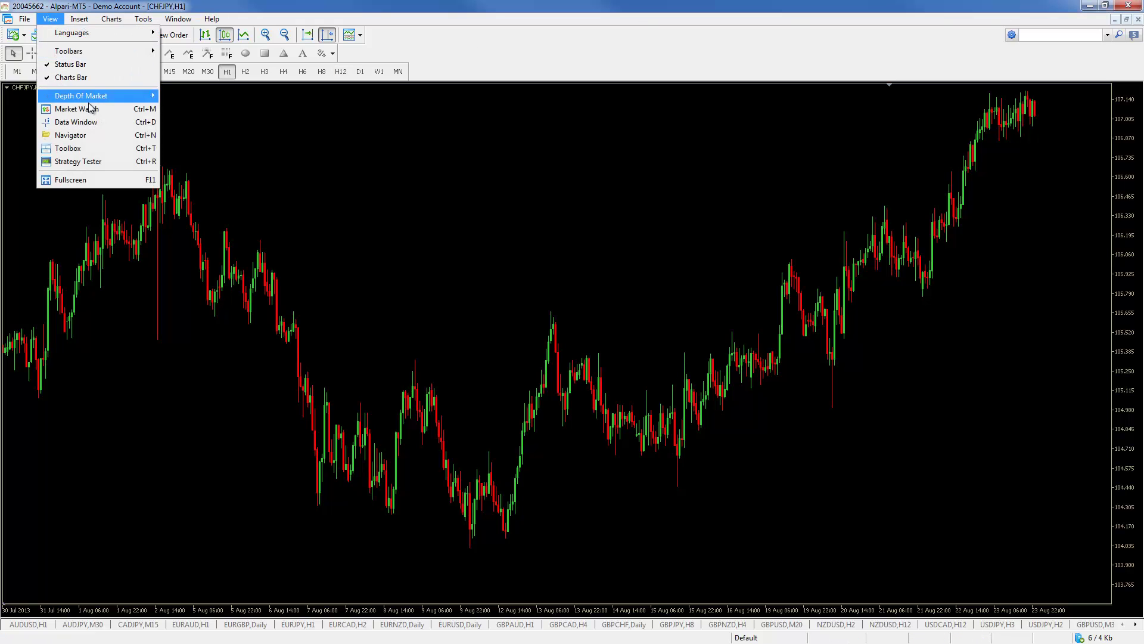
click(91, 152)
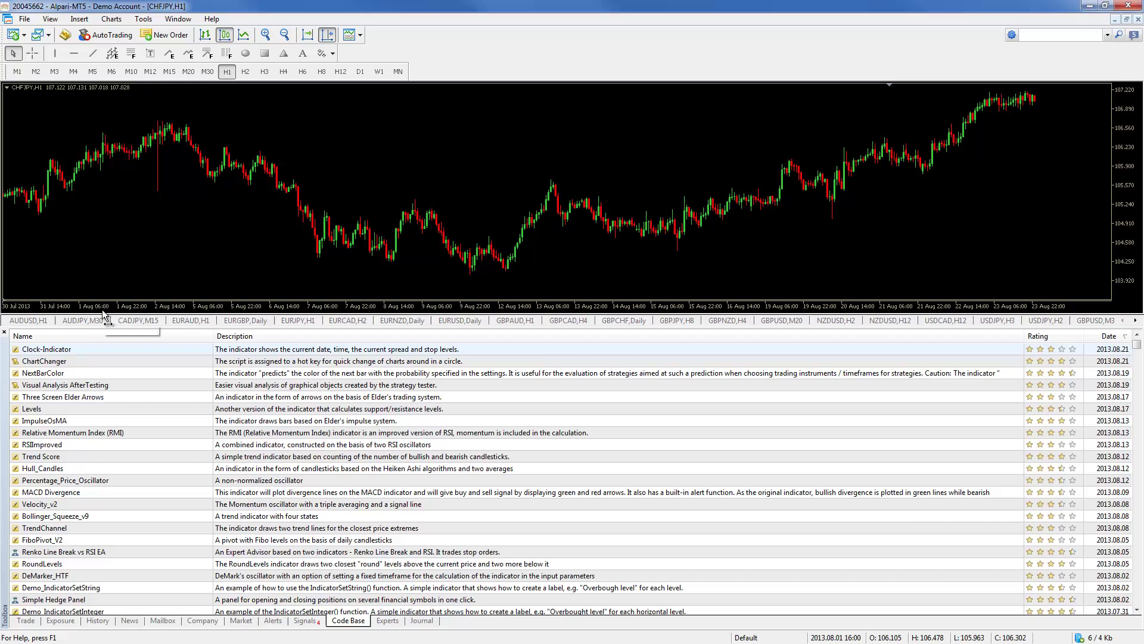
drag(112, 328, 111, 190)
click(104, 198)
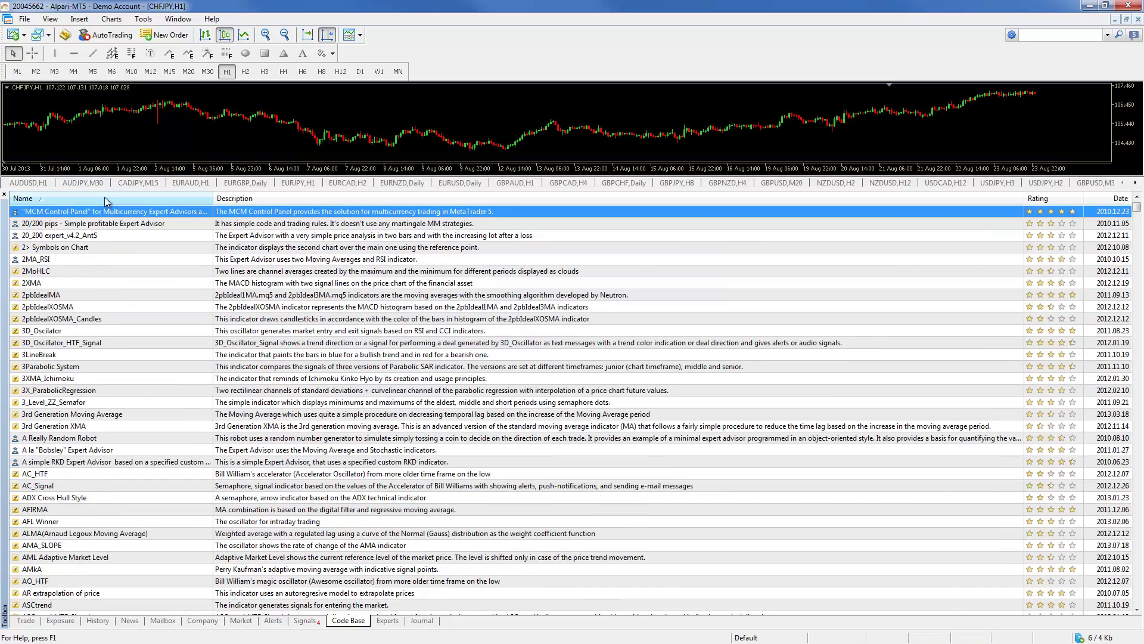
Step: Browse the Code Base list down to Stochastic Fan and open its web page
click(112, 271)
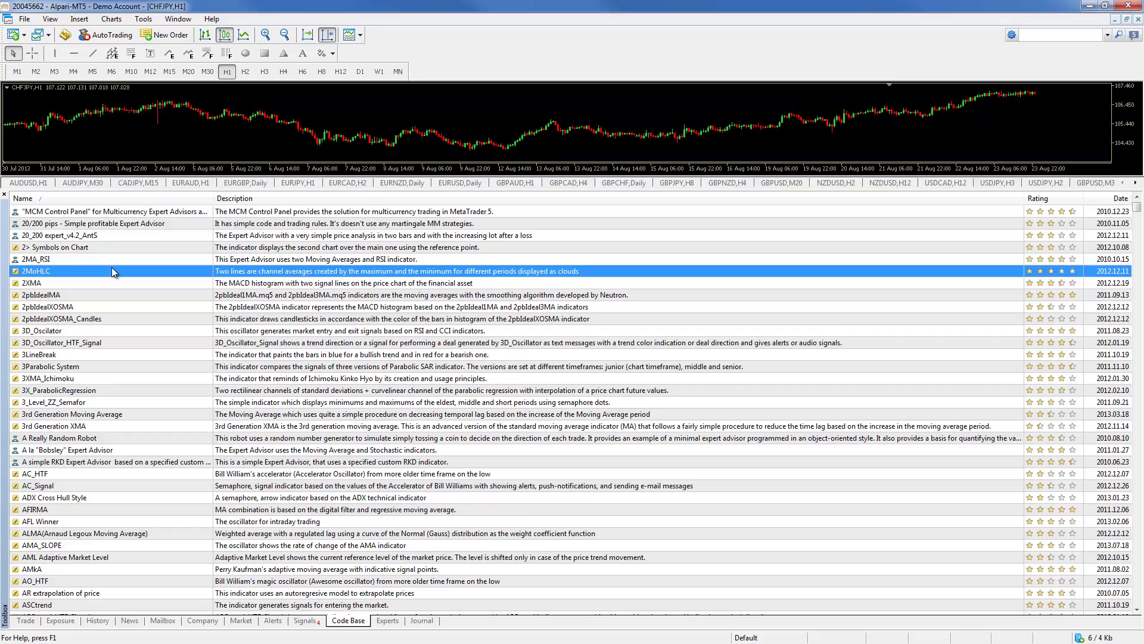
key(Page_Down)
key(Page_Down)
key(Page_Down)
key(Page_Down)
key(Page_Down)
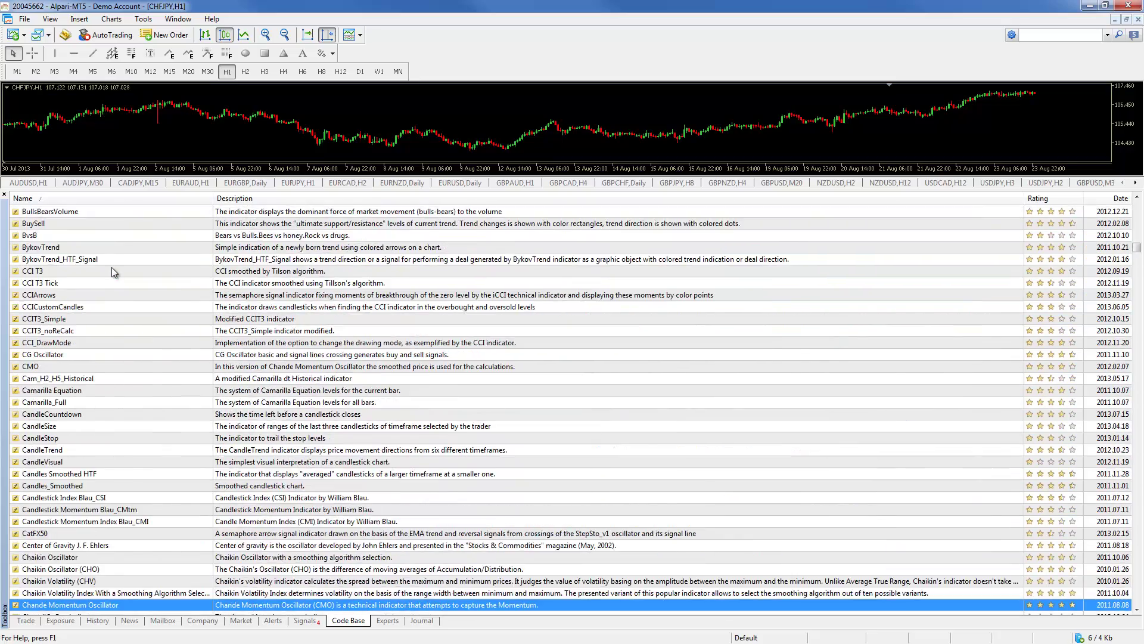
key(Page_Down)
key(Page_Down)
key(Page_Down)
key(Page_Down)
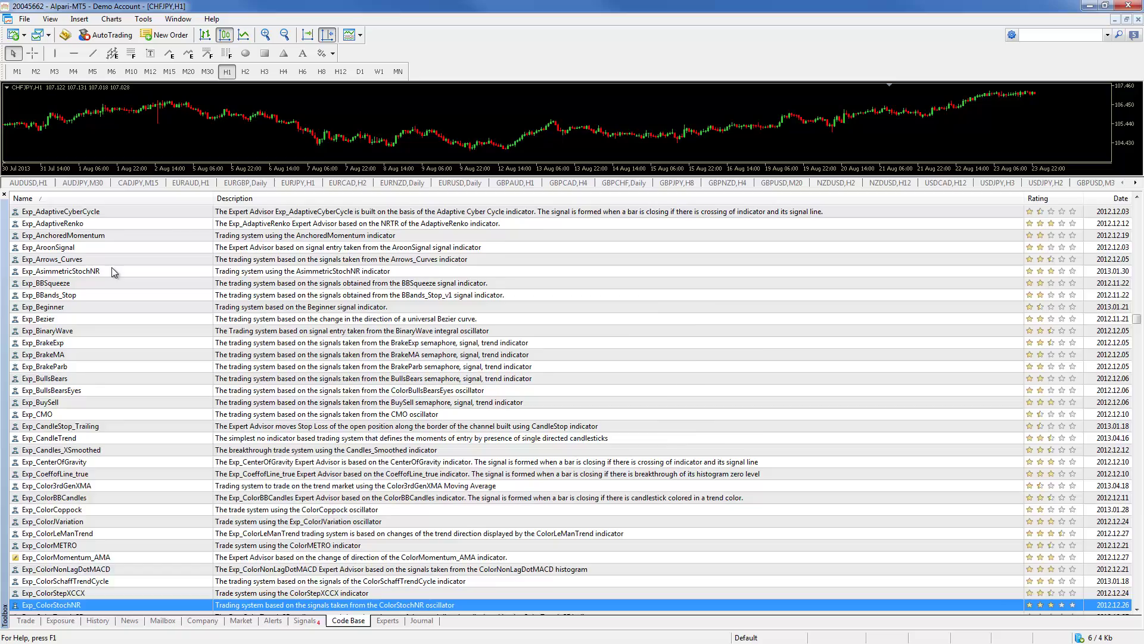
key(Page_Down)
key(Page_Down)
key(Page_Down)
key(Page_Down)
key(Page_Down)
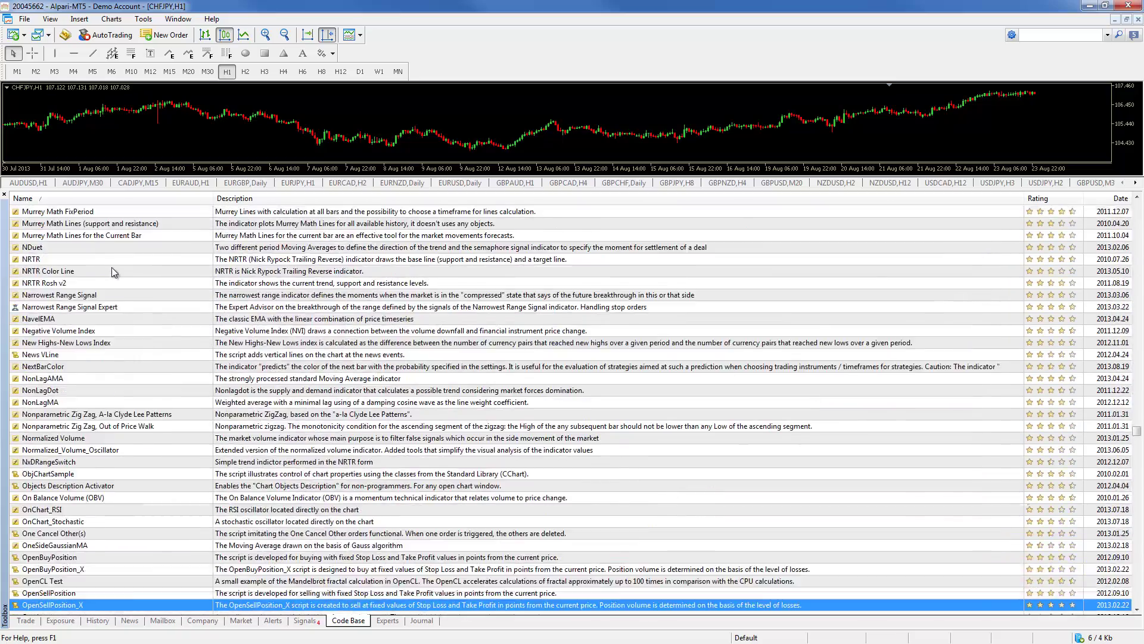
key(Page_Down)
key(Page_Down)
key(Page_Down)
key(Page_Up)
key(Page_Up)
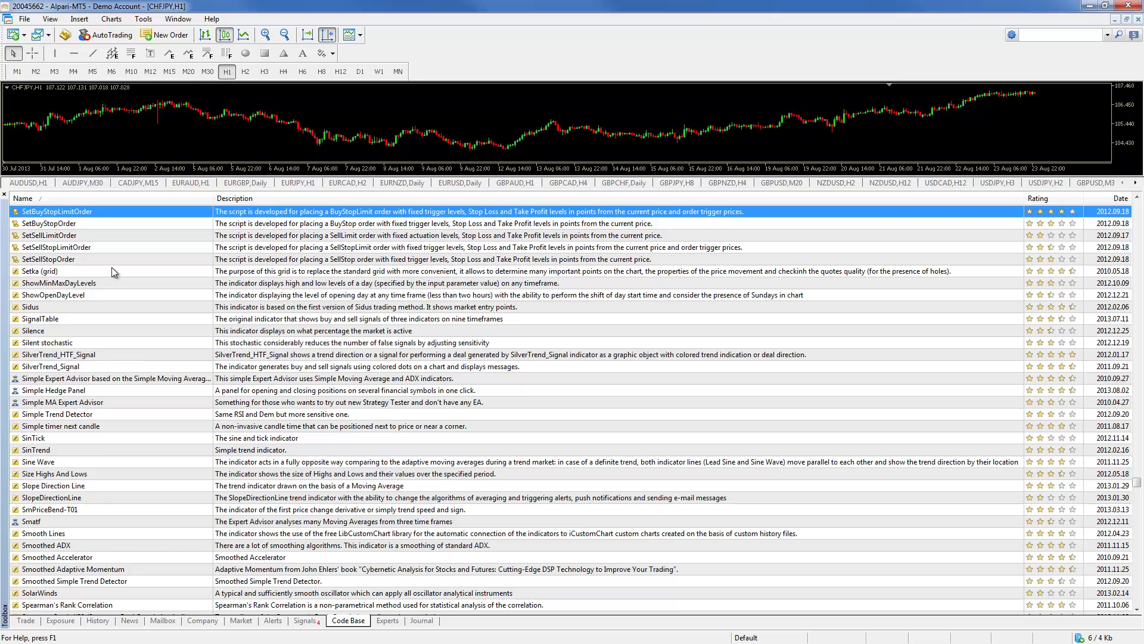
key(Page_Down)
key(Page_Down)
key(Up)
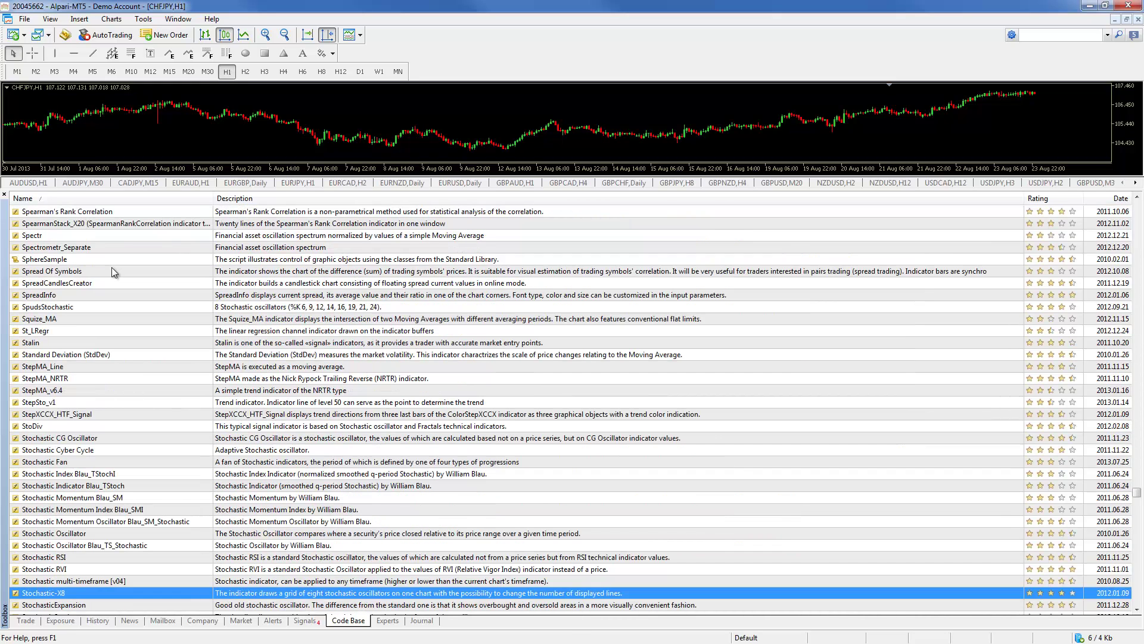
key(Up)
key(Up)
key(Up)
key(Up)
key(Up)
key(Up)
key(Up)
key(Up)
key(Up)
key(Up)
key(Down)
key(Down)
key(Down)
key(Down)
key(Down)
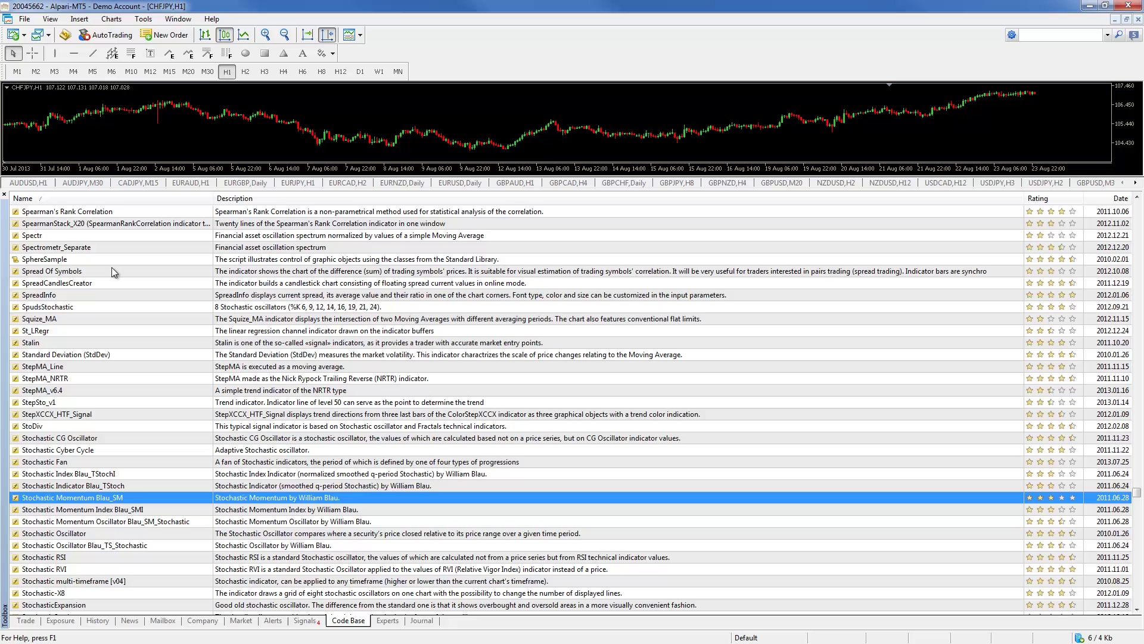
key(Up)
key(Up)
key(Up)
key(Up)
key(Up)
key(Up)
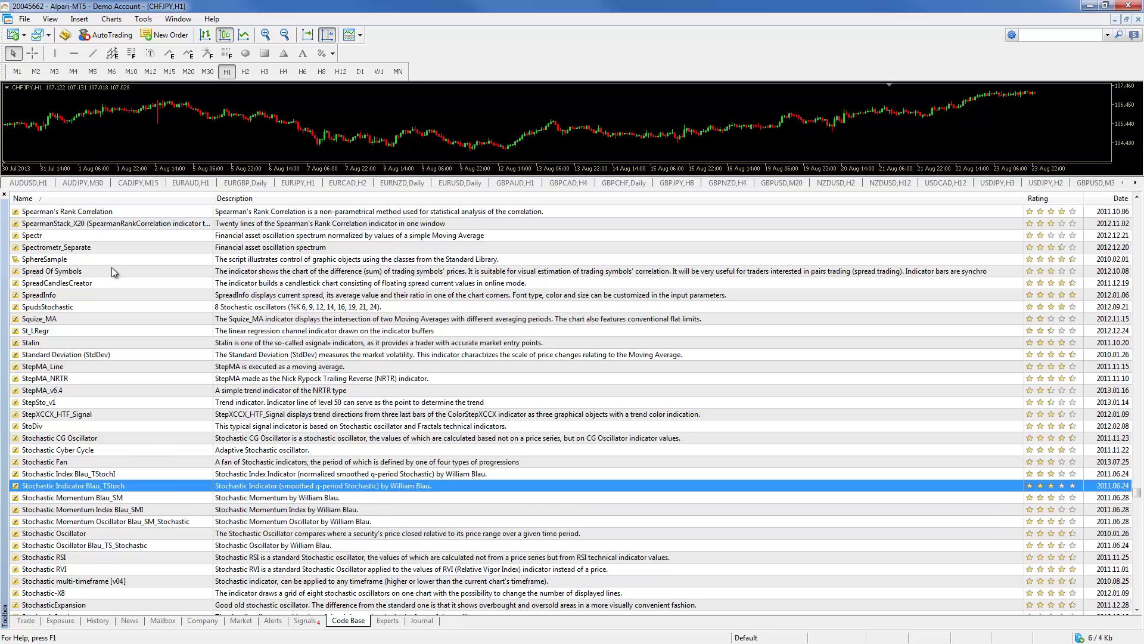
key(Return)
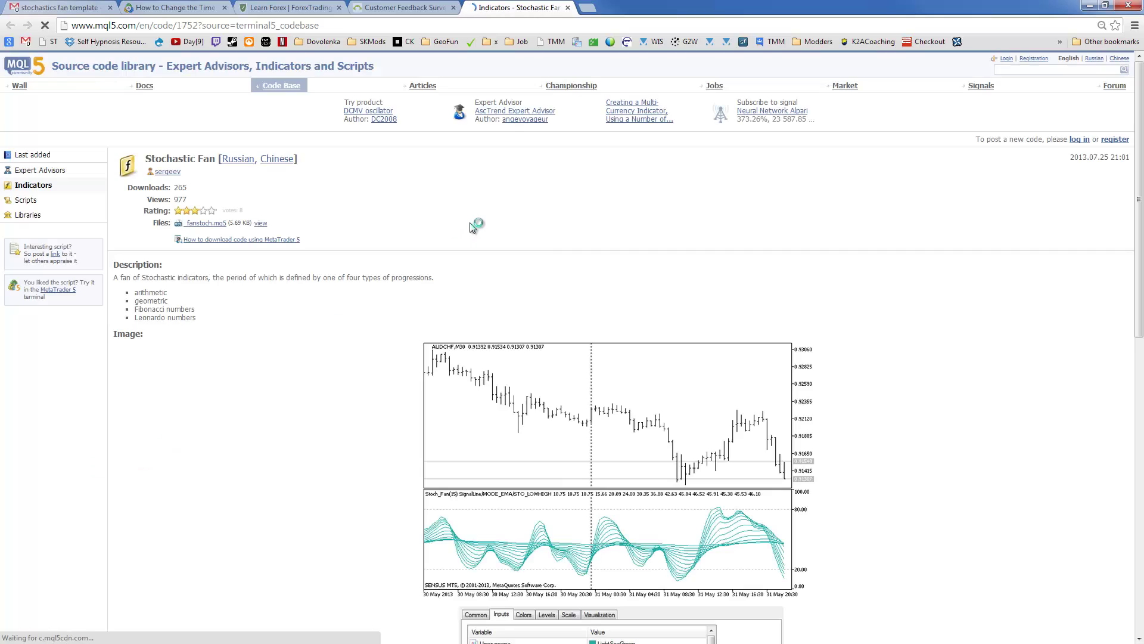
Step: Scroll the Stochastic Fan page down to the user comments and back up
scroll(633, 266, down, 10)
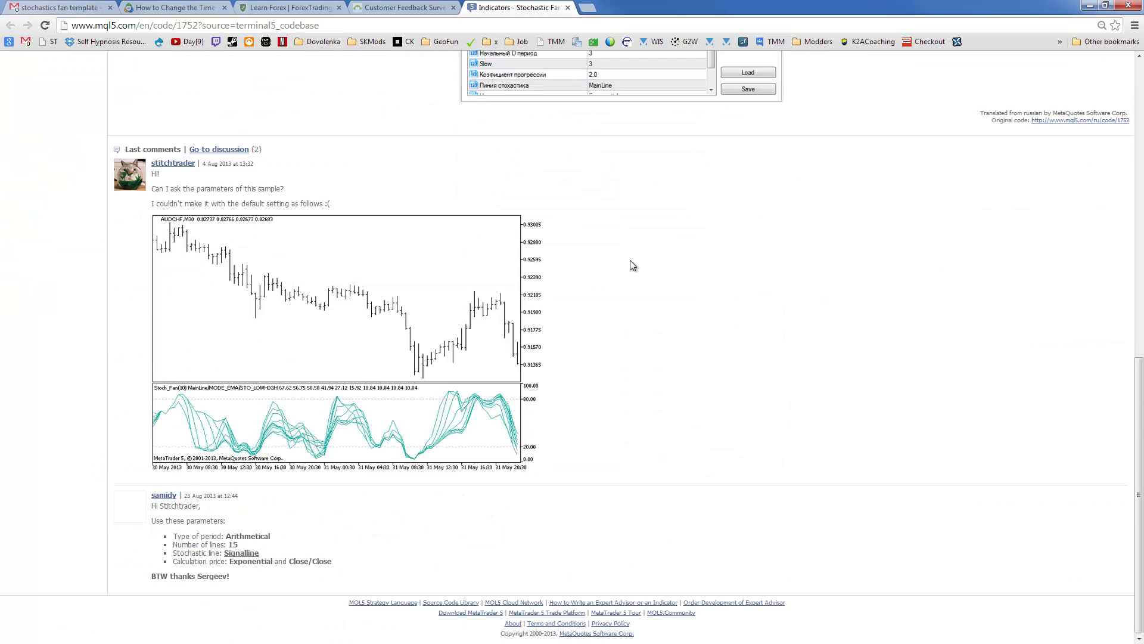
scroll(633, 266, up, 10)
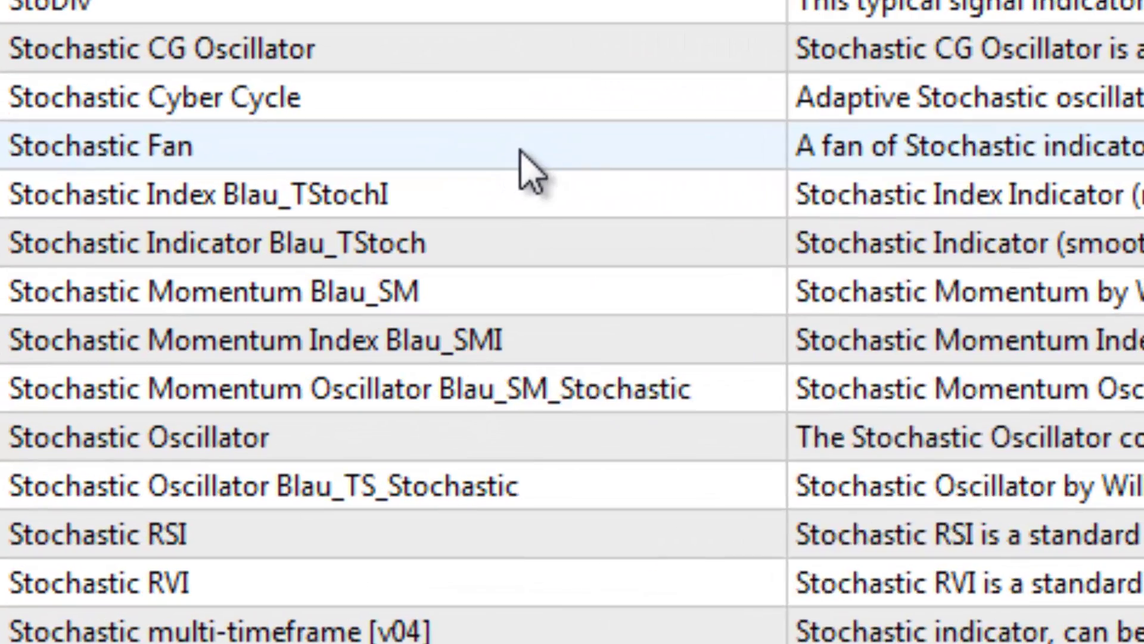
Step: Download the Stochastic Fan indicator from its Code Base entry's context menu
right_click(532, 173)
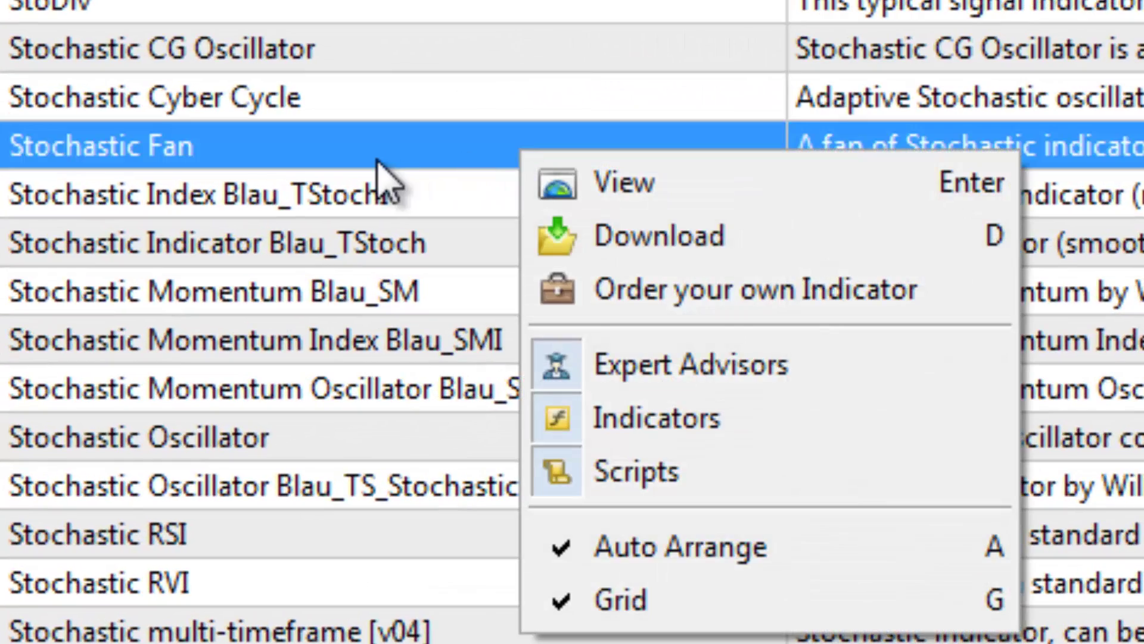
click(696, 247)
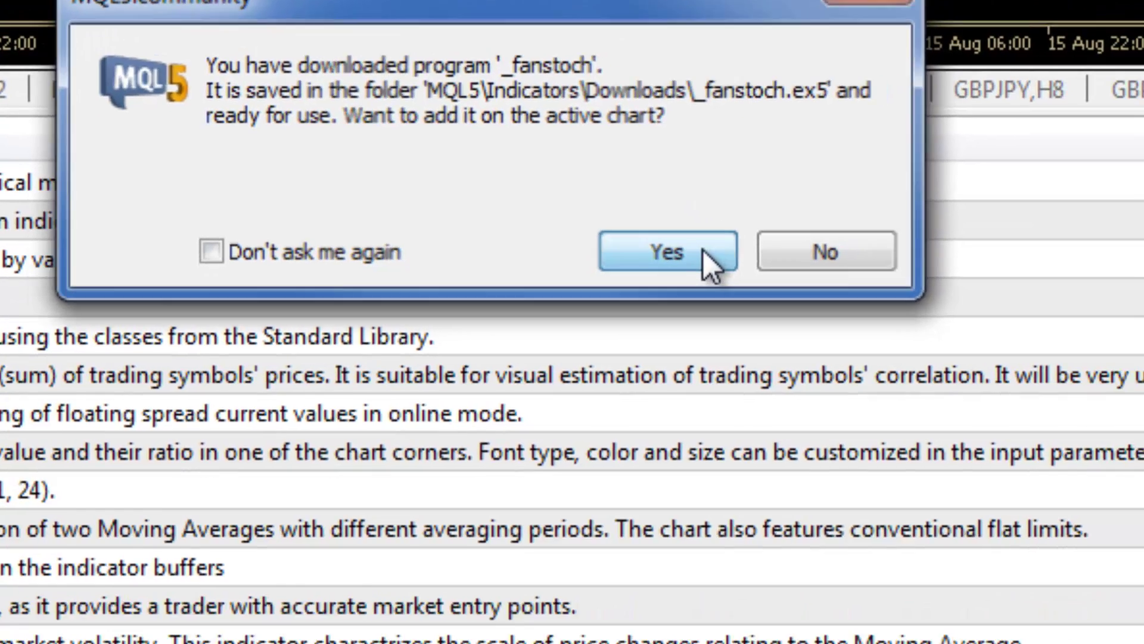
Step: Attach the downloaded _fanstoch indicator to the CHFJPY chart with default inputs
click(815, 484)
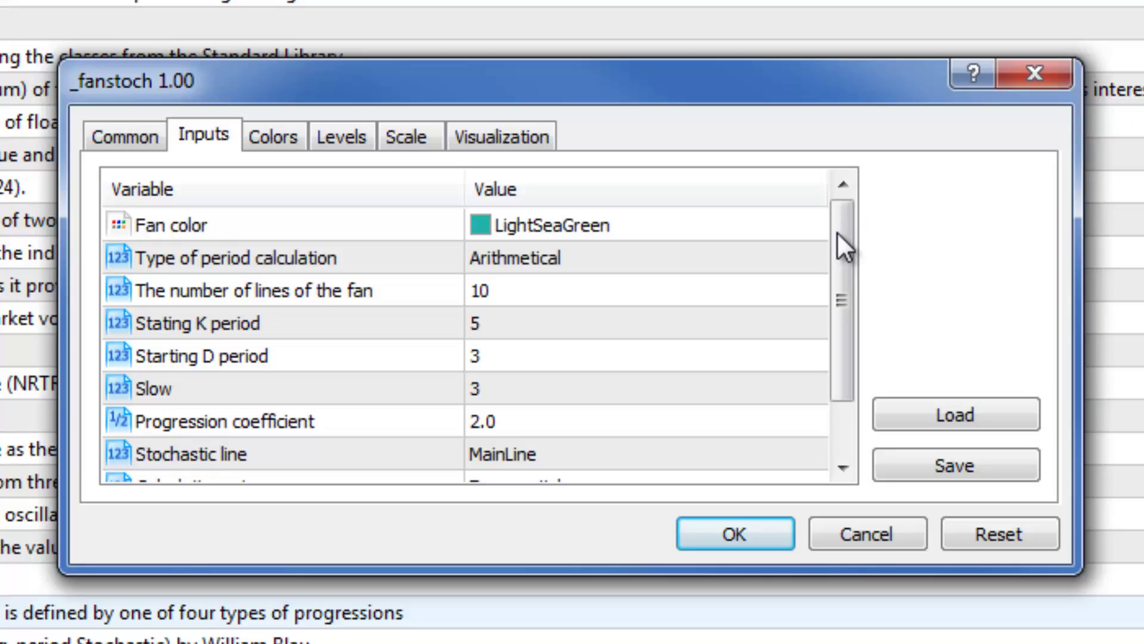
drag(837, 233, 856, 334)
click(853, 233)
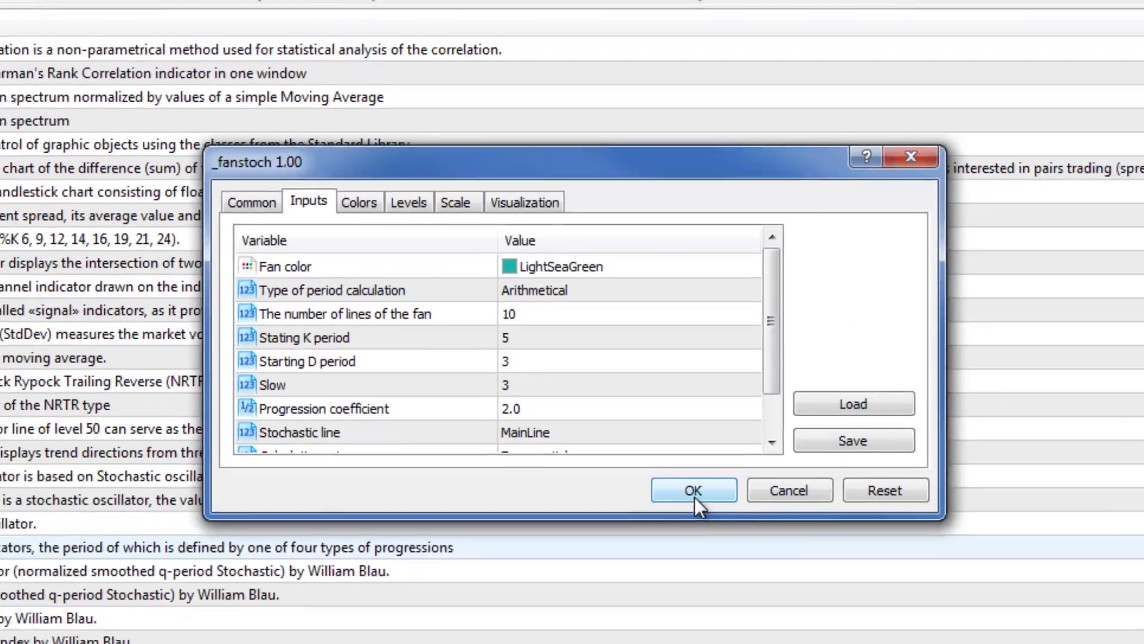
click(742, 533)
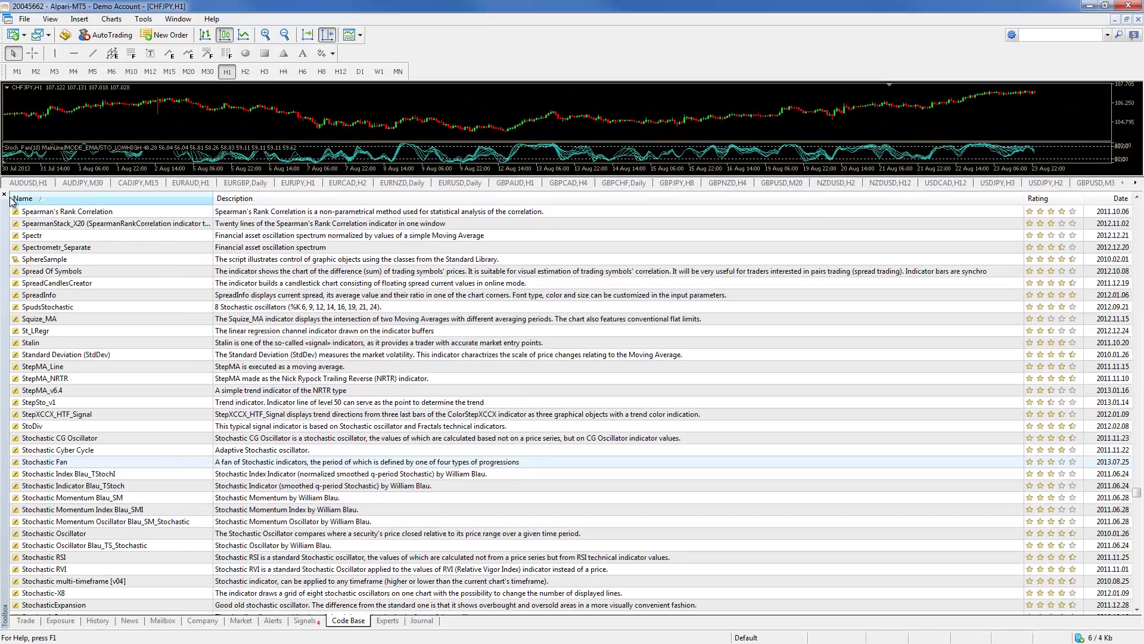
Step: Close the Code Base panel so the chart fills the window, and check the templates list
click(5, 195)
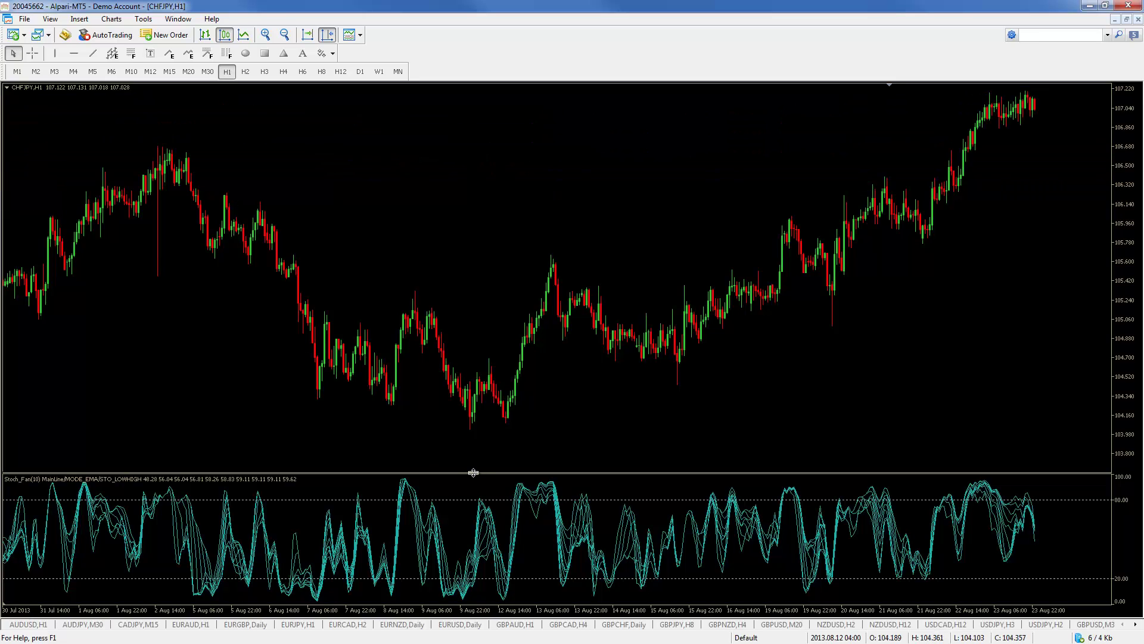
drag(473, 473, 474, 471)
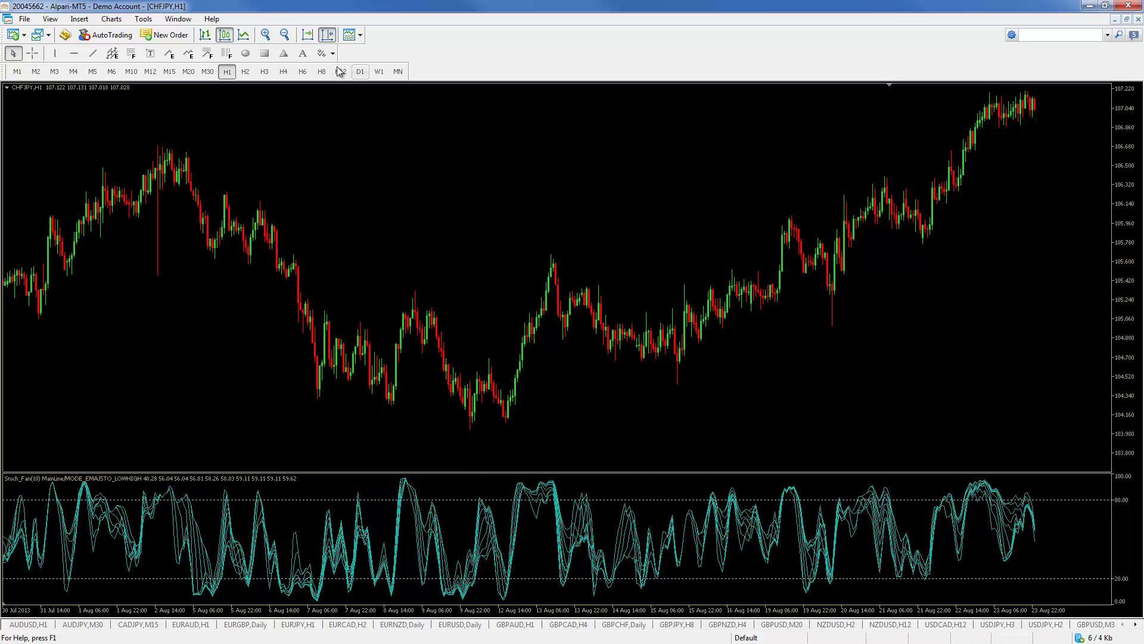
click(352, 37)
click(353, 39)
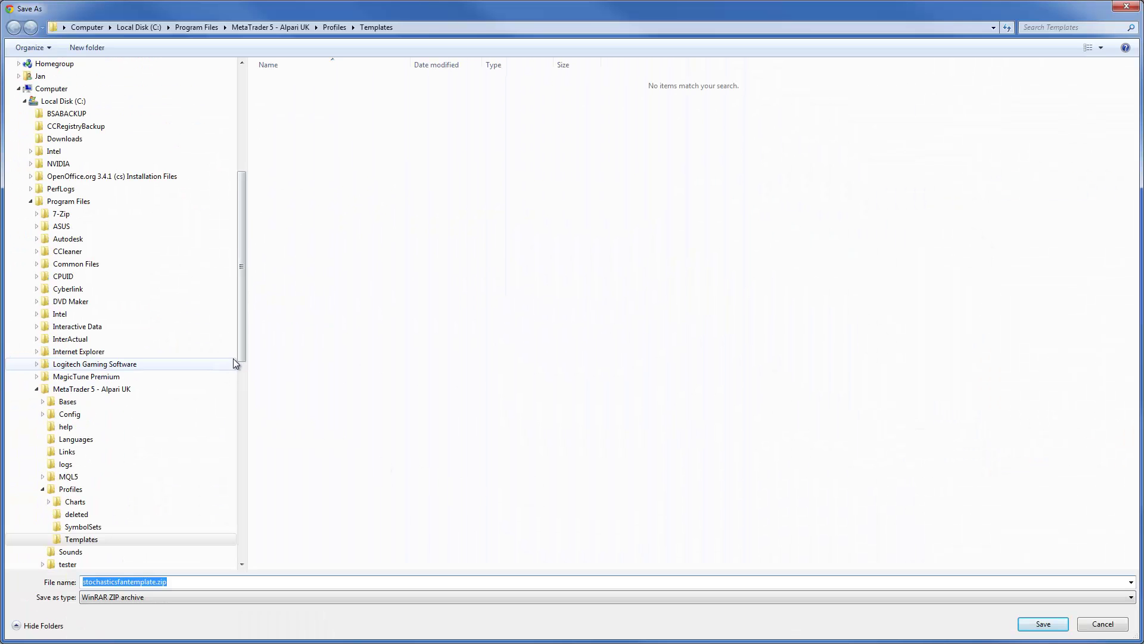
Step: Set the save location to C:\Program Files\MetaTrader 5 - Alpari UK\Profiles\Templates
click(25, 102)
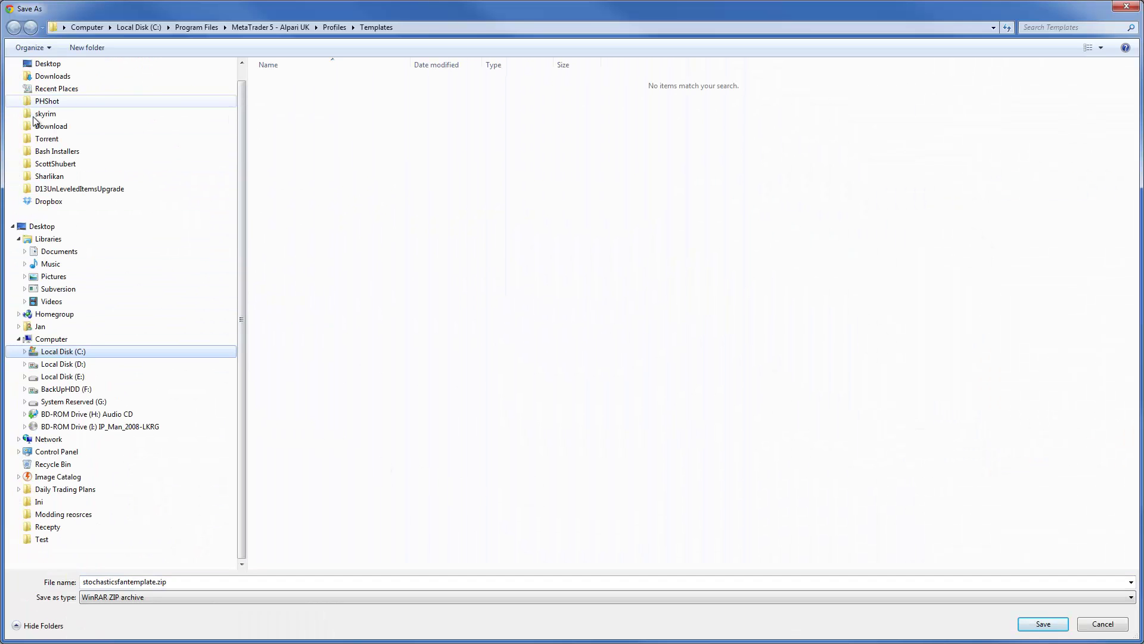
click(50, 353)
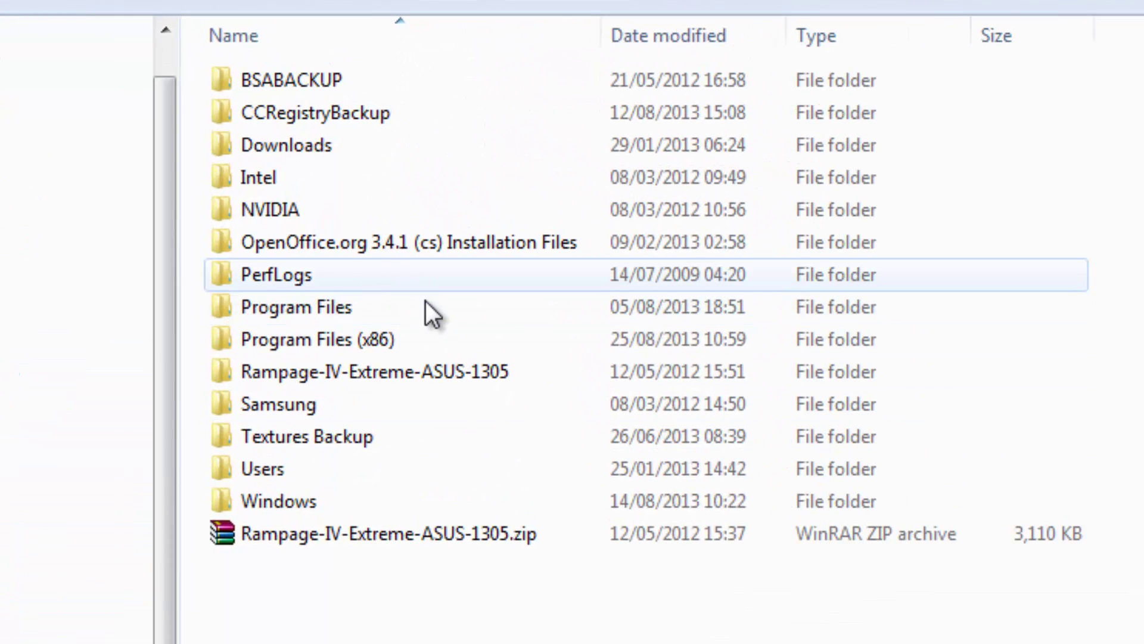
double_click(405, 309)
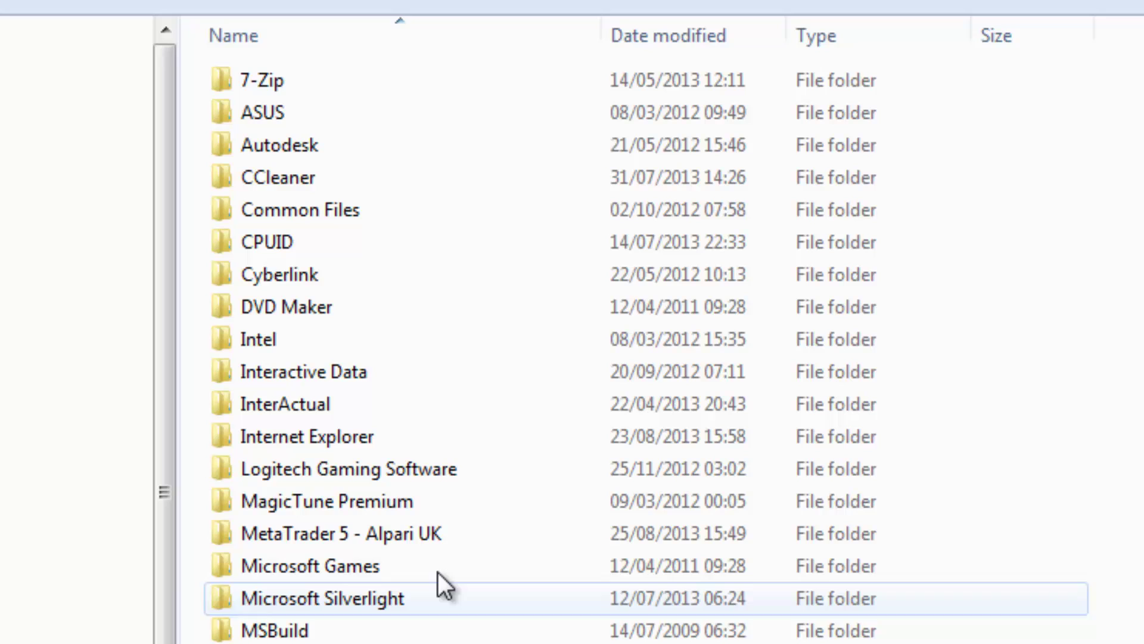
double_click(445, 547)
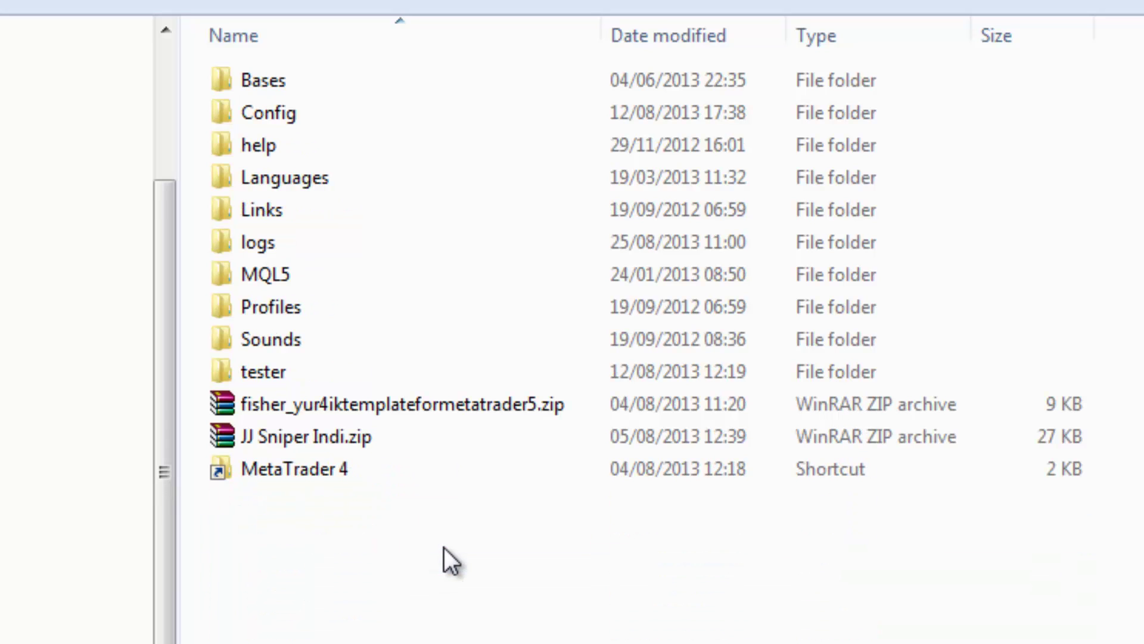
double_click(353, 309)
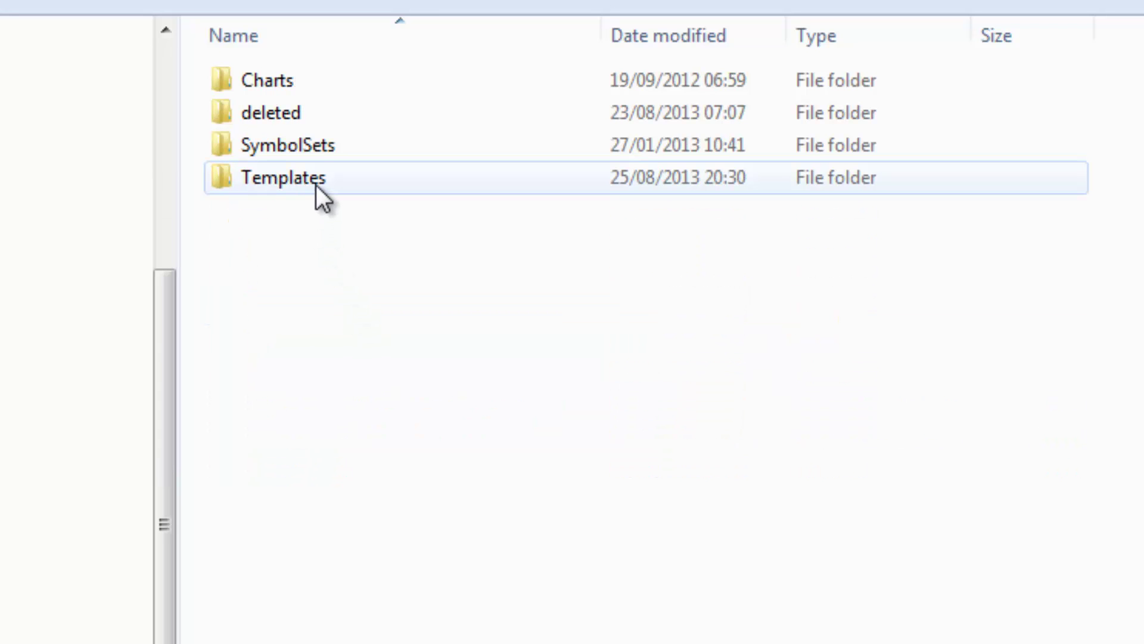
double_click(313, 178)
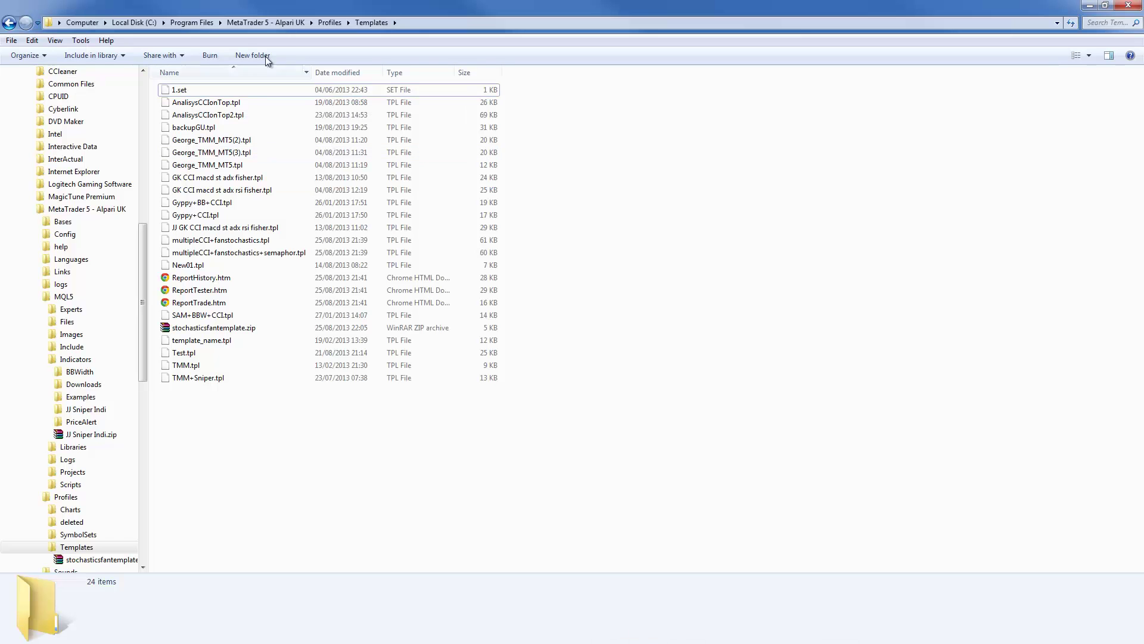
Step: Extract stochasticsfantemplate.zip into Profiles\Templates, replacing all existing files
click(150, 22)
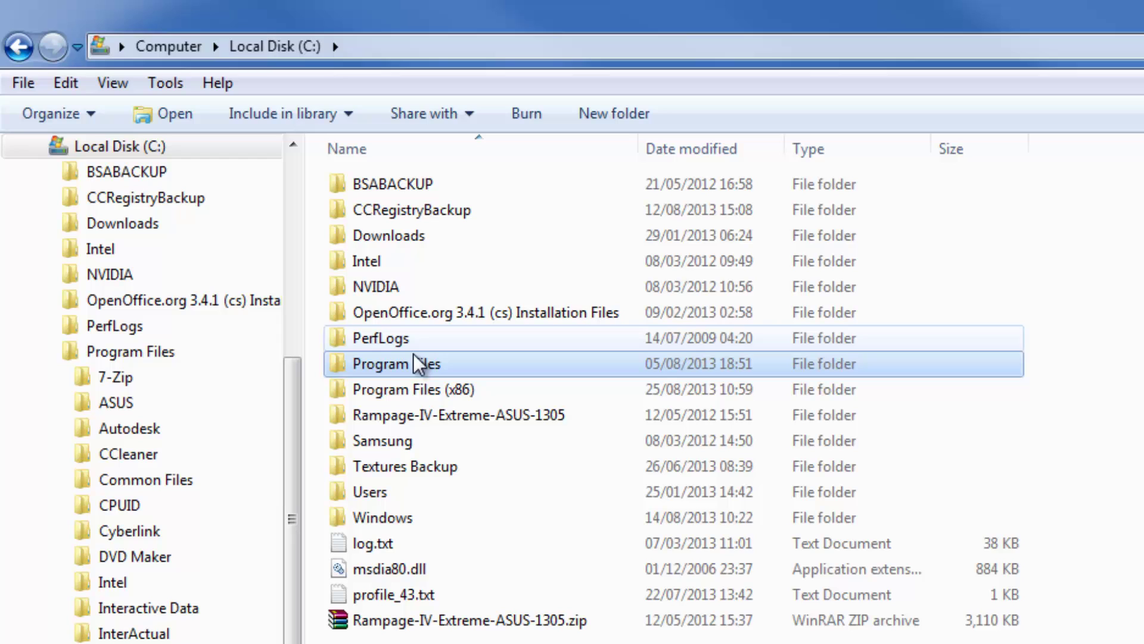
double_click(399, 353)
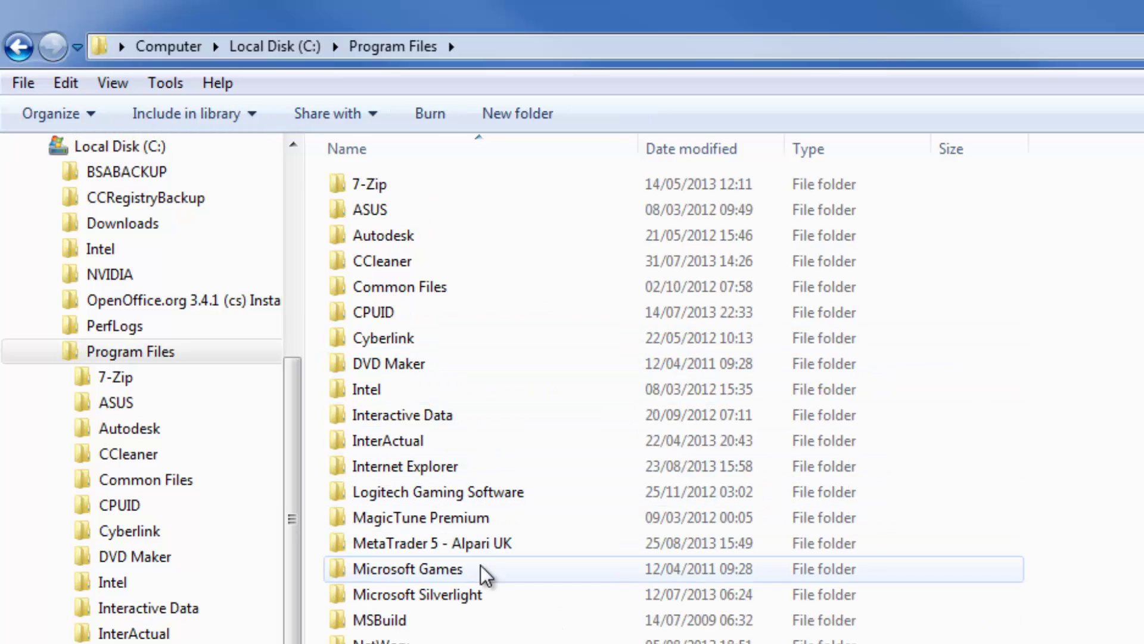
double_click(492, 544)
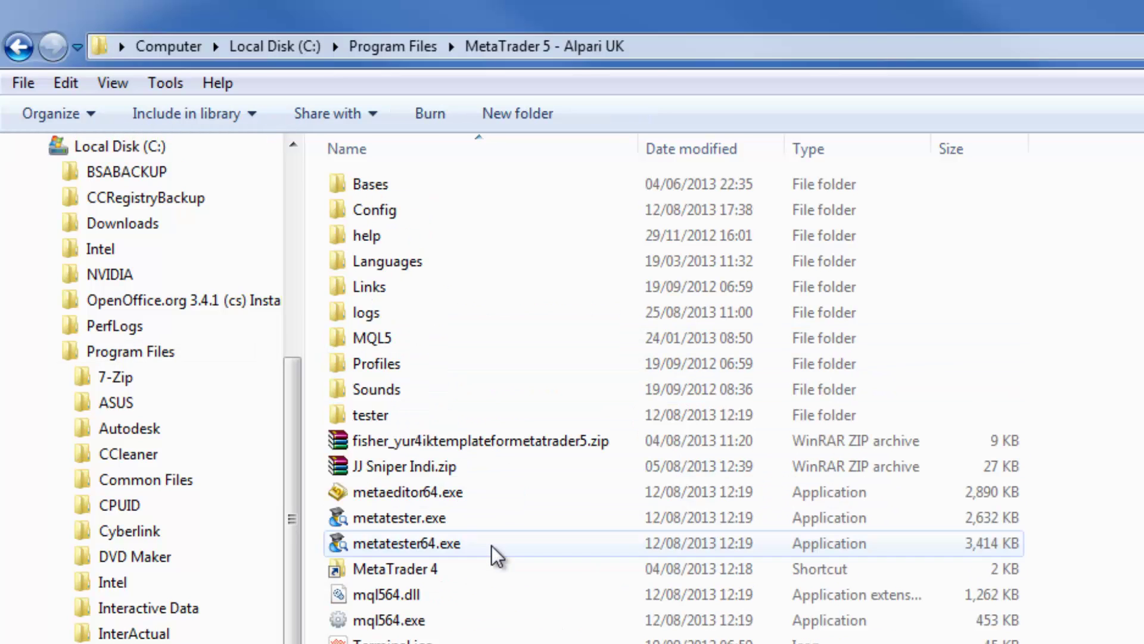
double_click(417, 366)
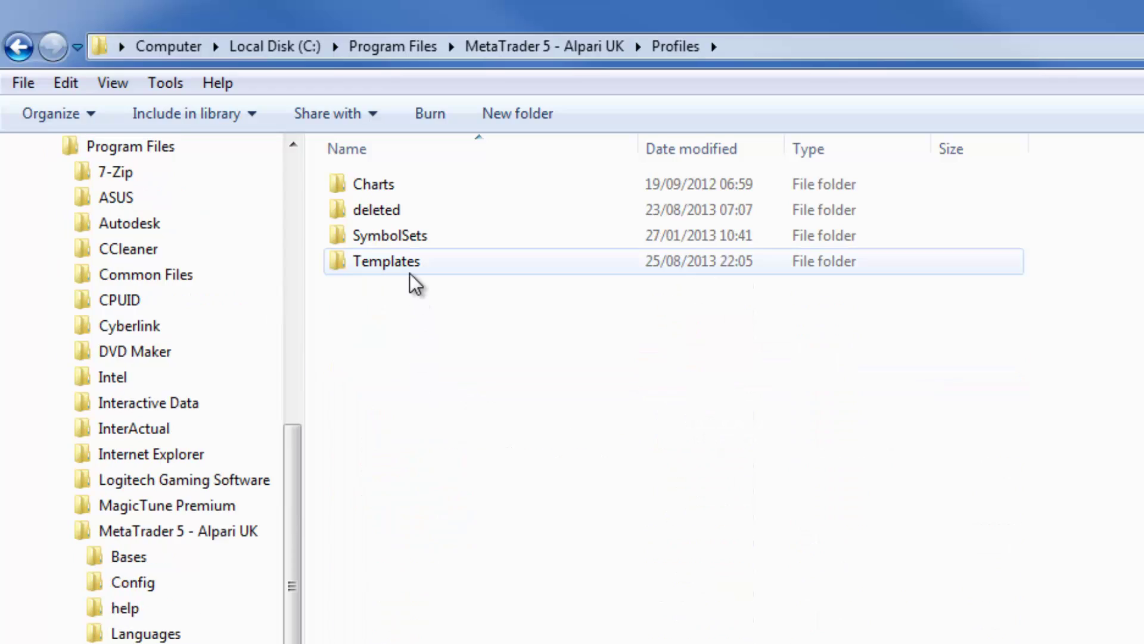
double_click(420, 262)
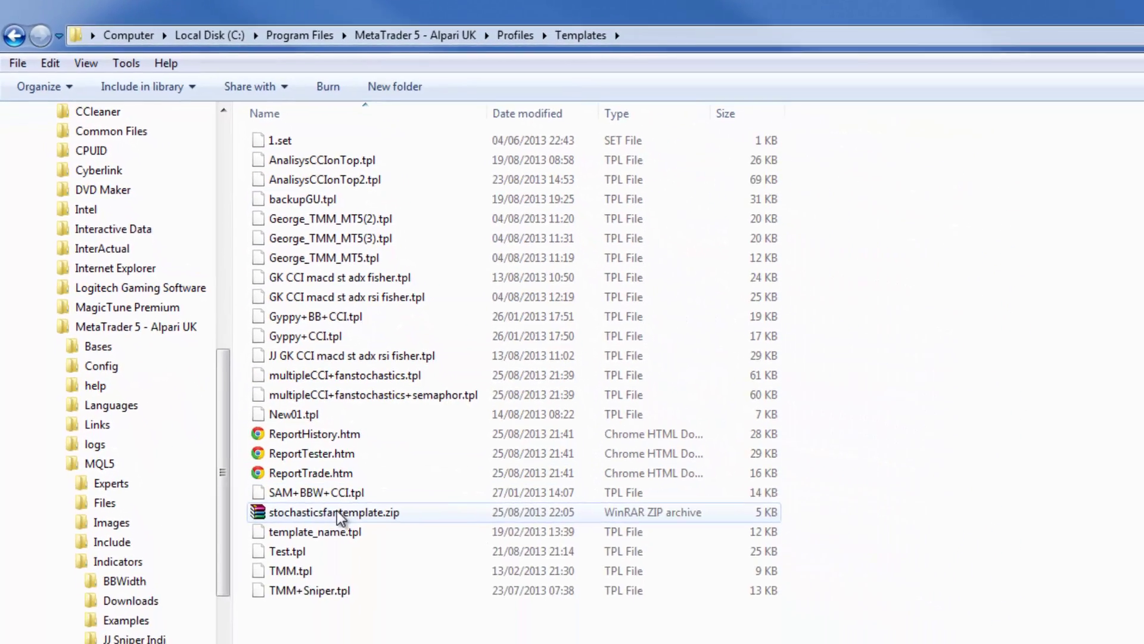
right_click(319, 480)
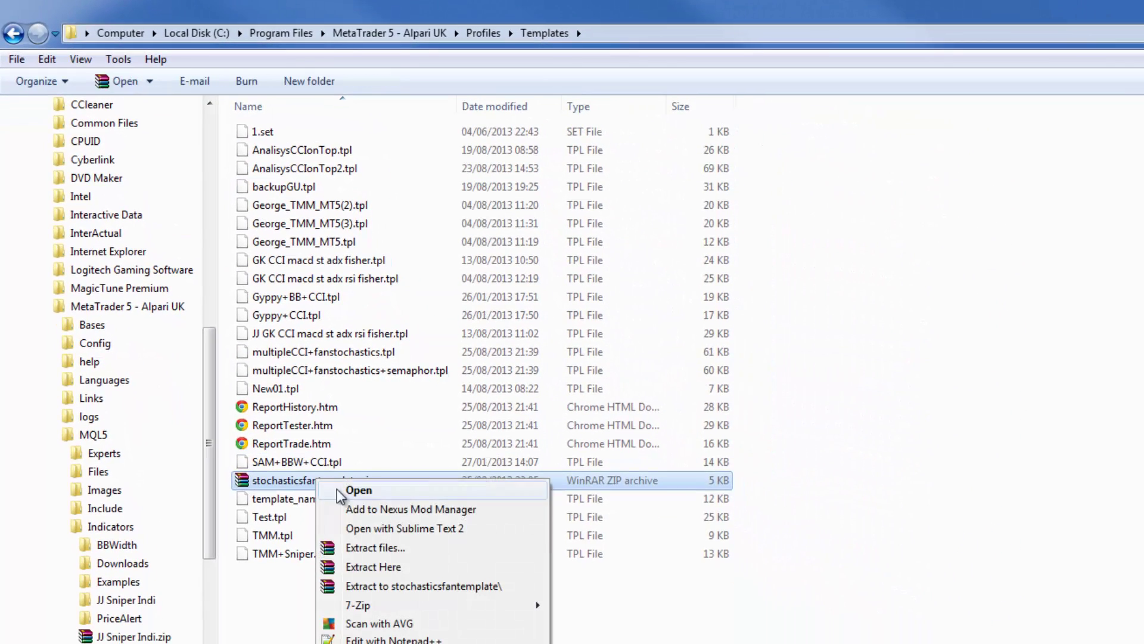
click(400, 568)
click(805, 569)
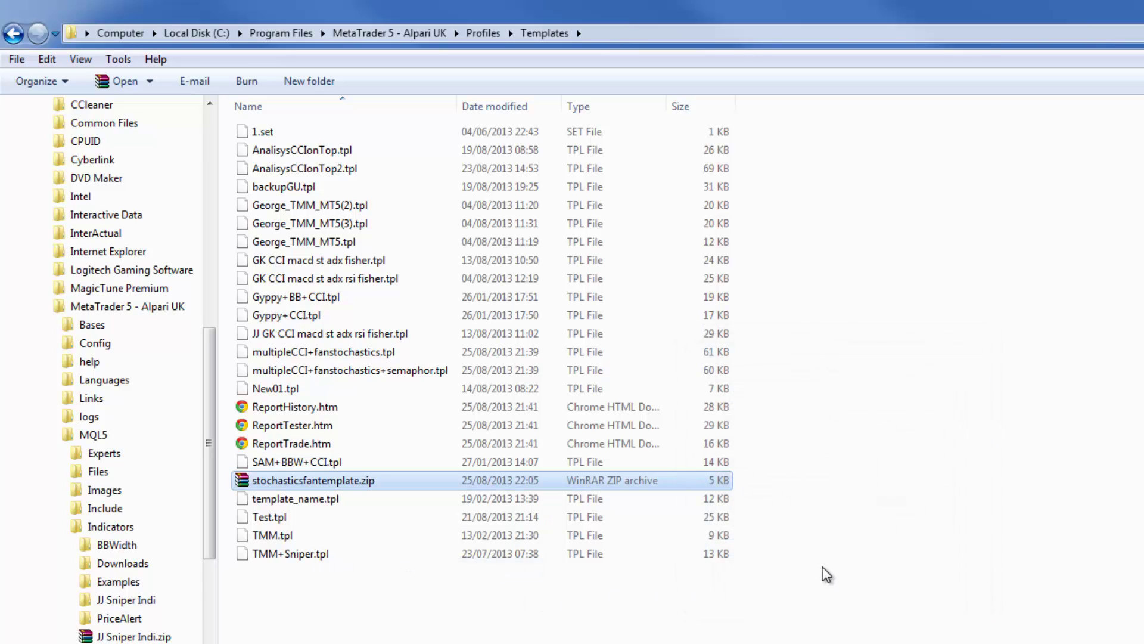
Step: Delete the stochasticsfantemplate.zip archive from the Templates folder
right_click(385, 481)
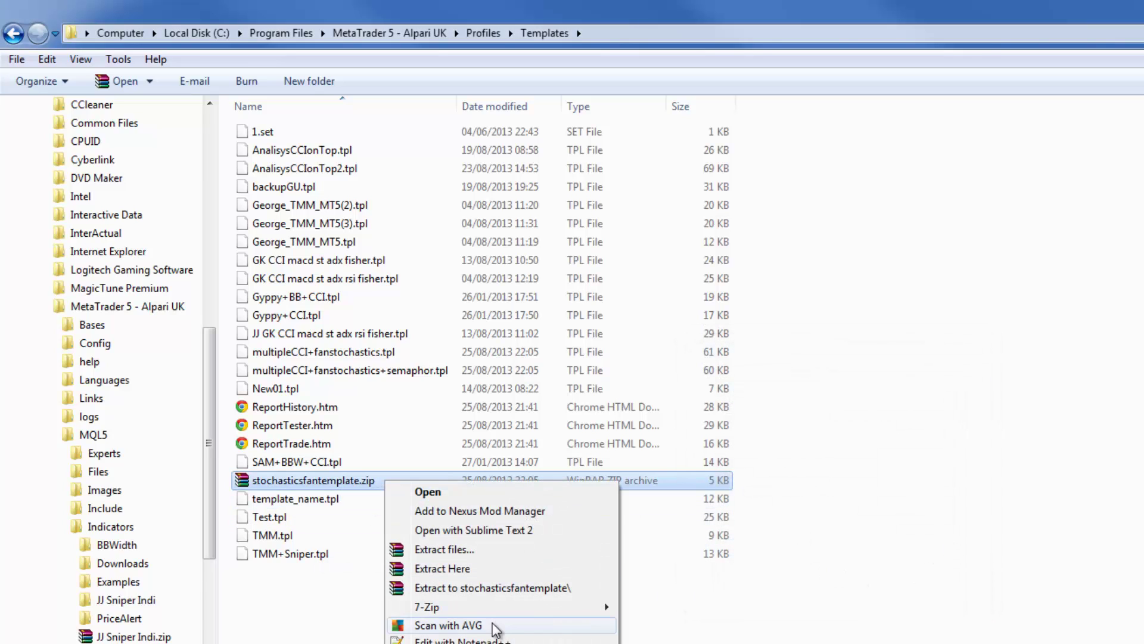
click(474, 569)
key(Delete)
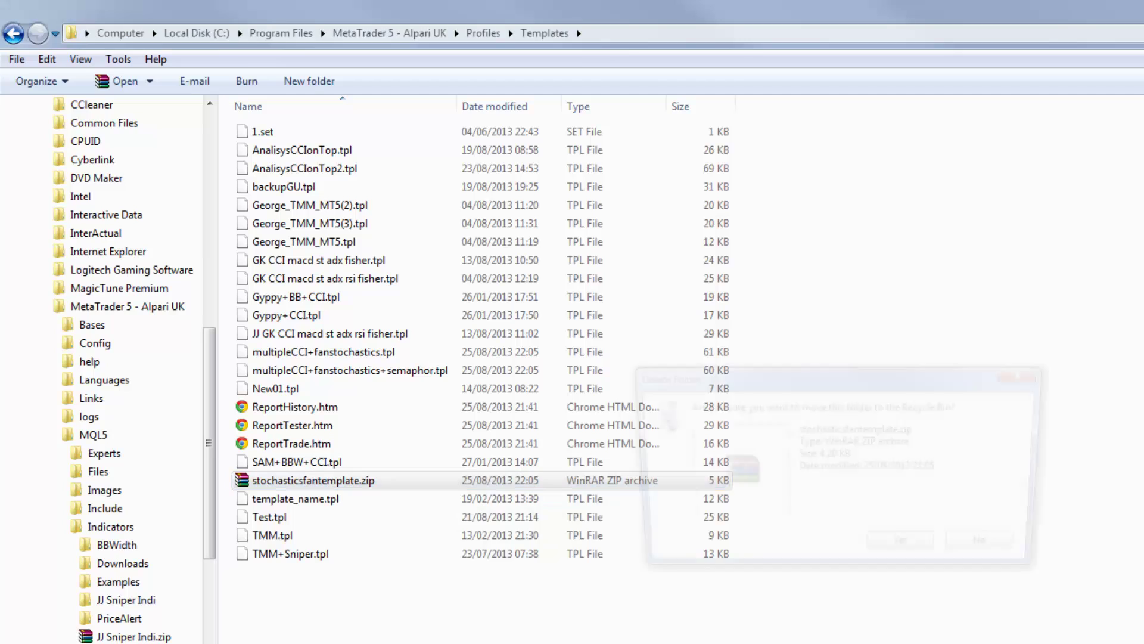
click(906, 548)
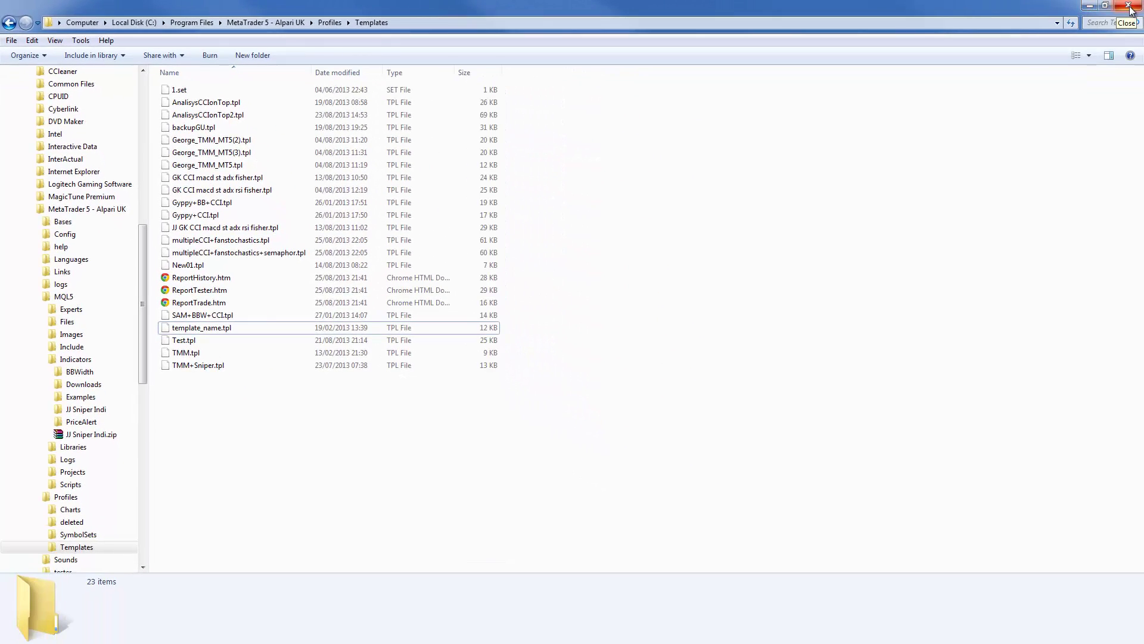
Step: Apply multipleCCI+fanstochastics, then multipleCCI+fanstochastics+semaphor, to the CHFJPY chart
click(1128, 6)
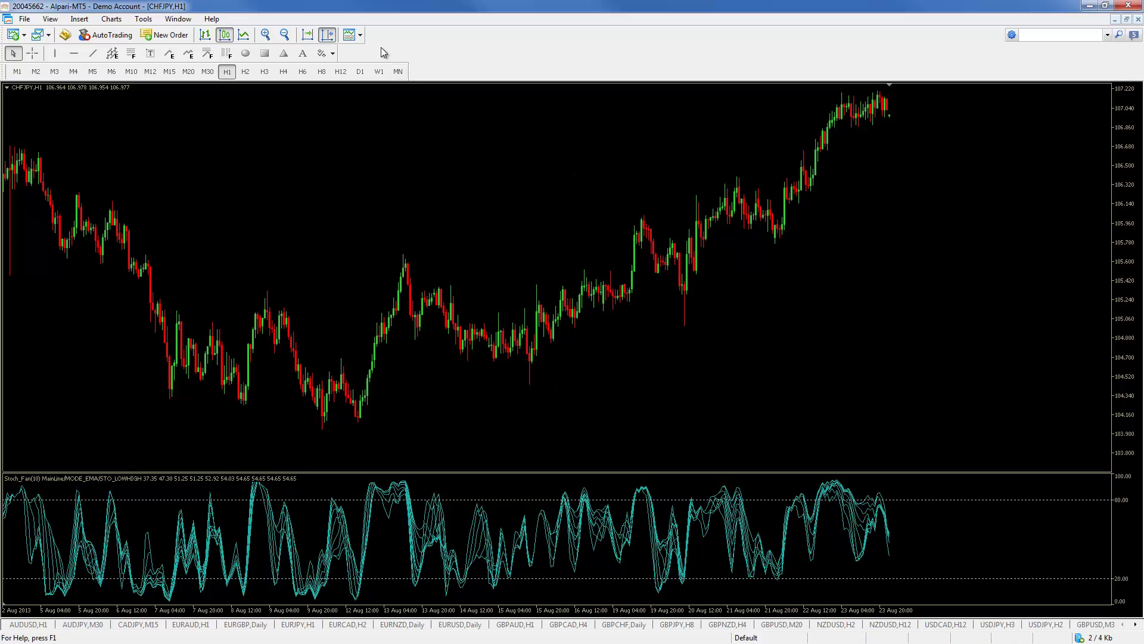
click(359, 37)
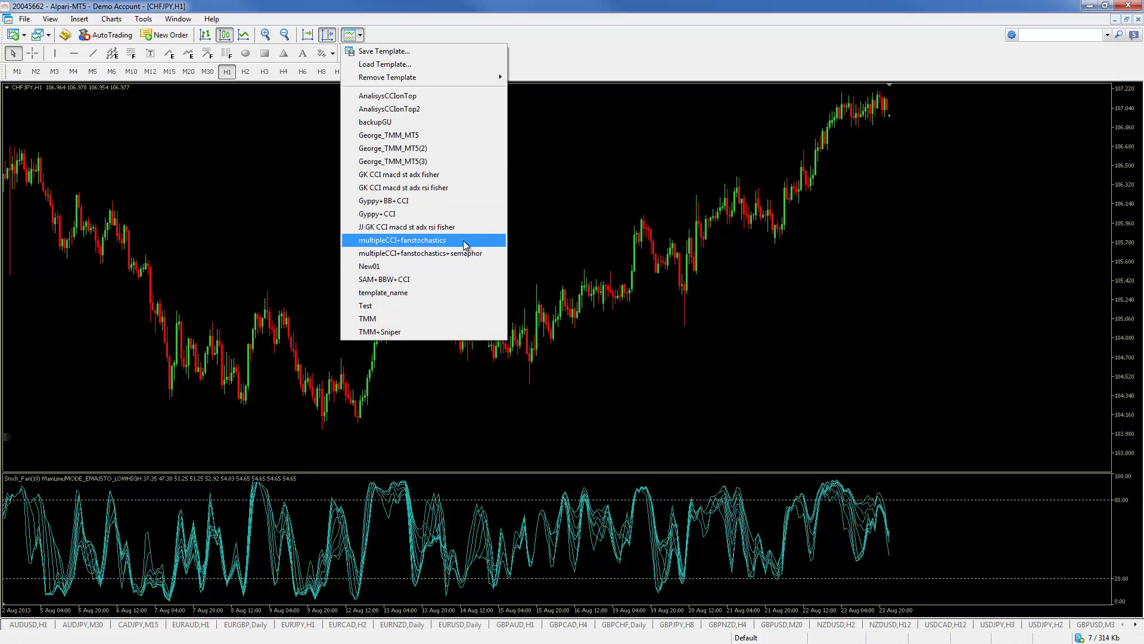
click(466, 242)
click(360, 34)
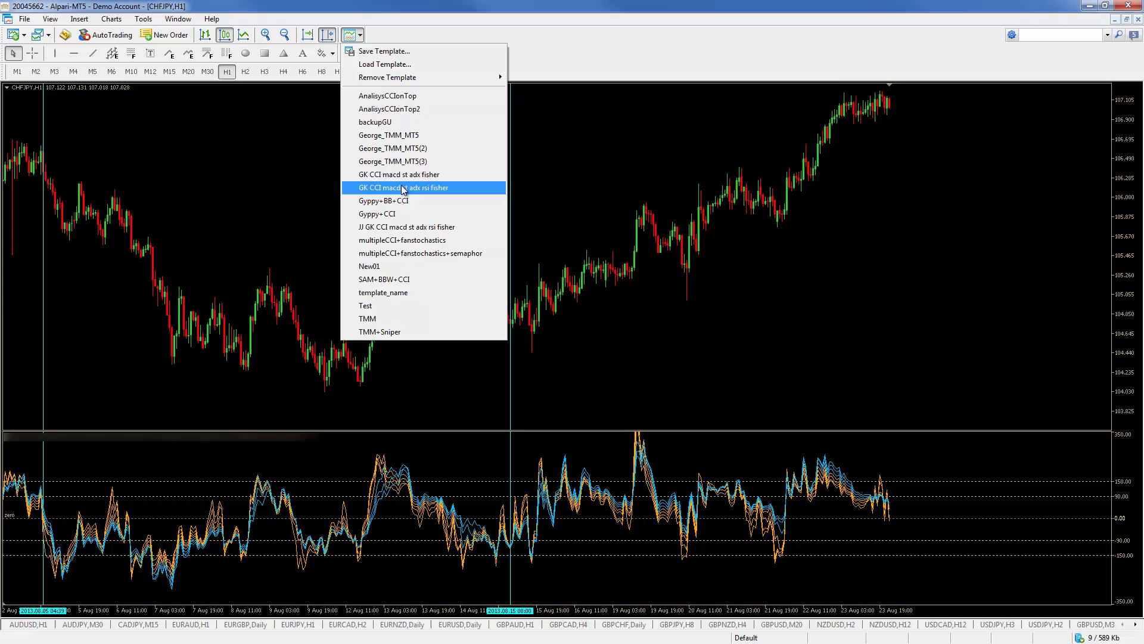
click(435, 253)
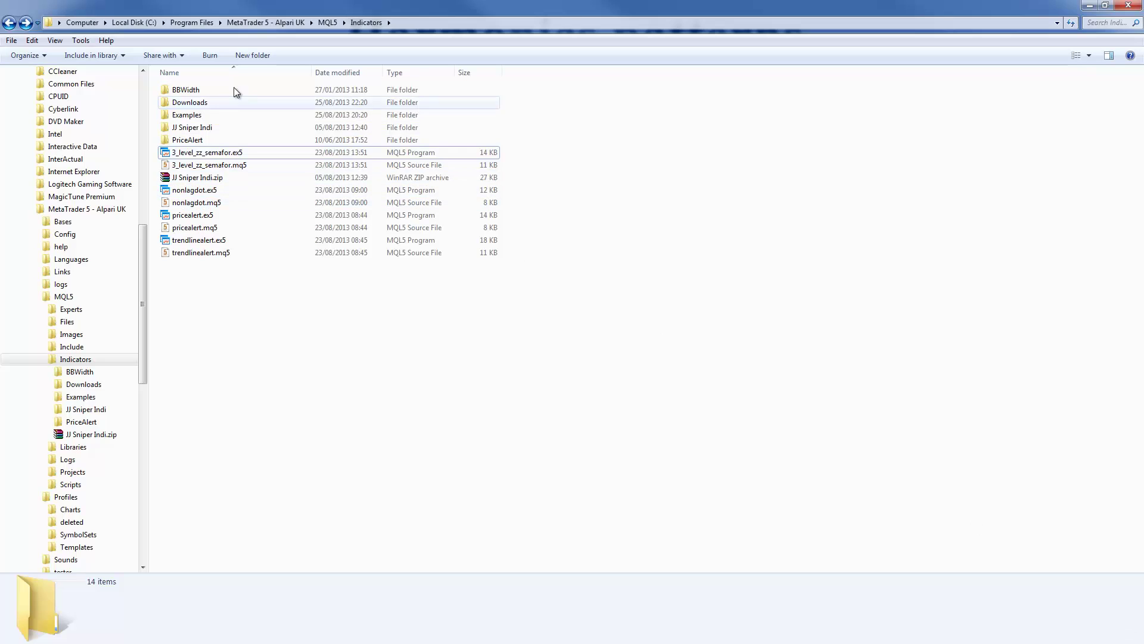
Step: Cut _fanstoch.ex5 and _fanstoch.mq5 from MQL5\Indicators\Downloads
click(242, 15)
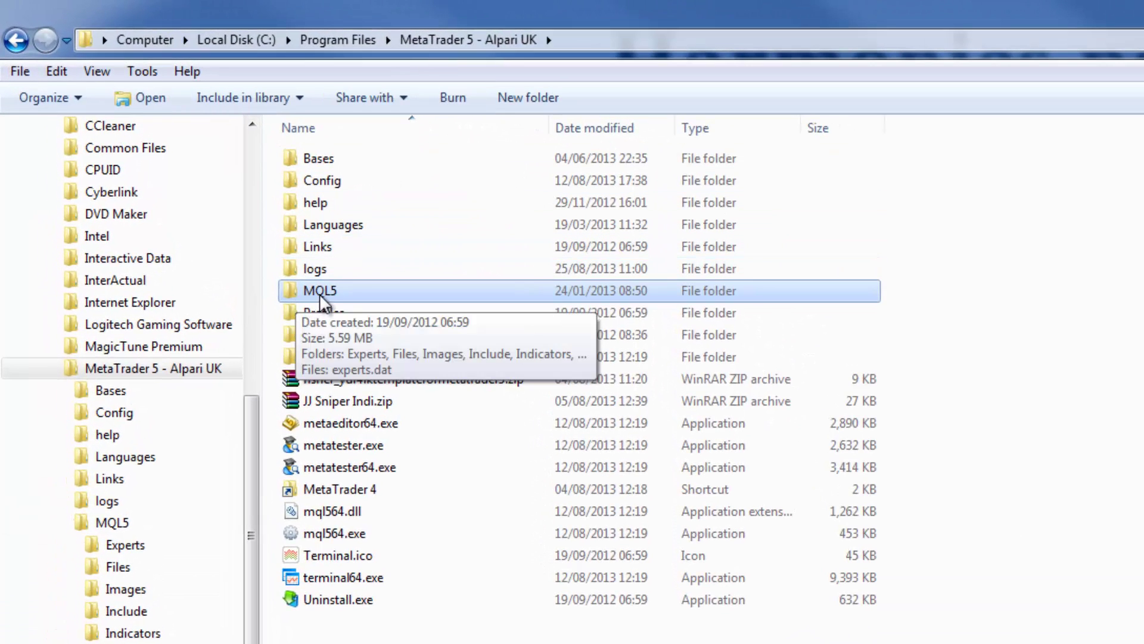
double_click(319, 293)
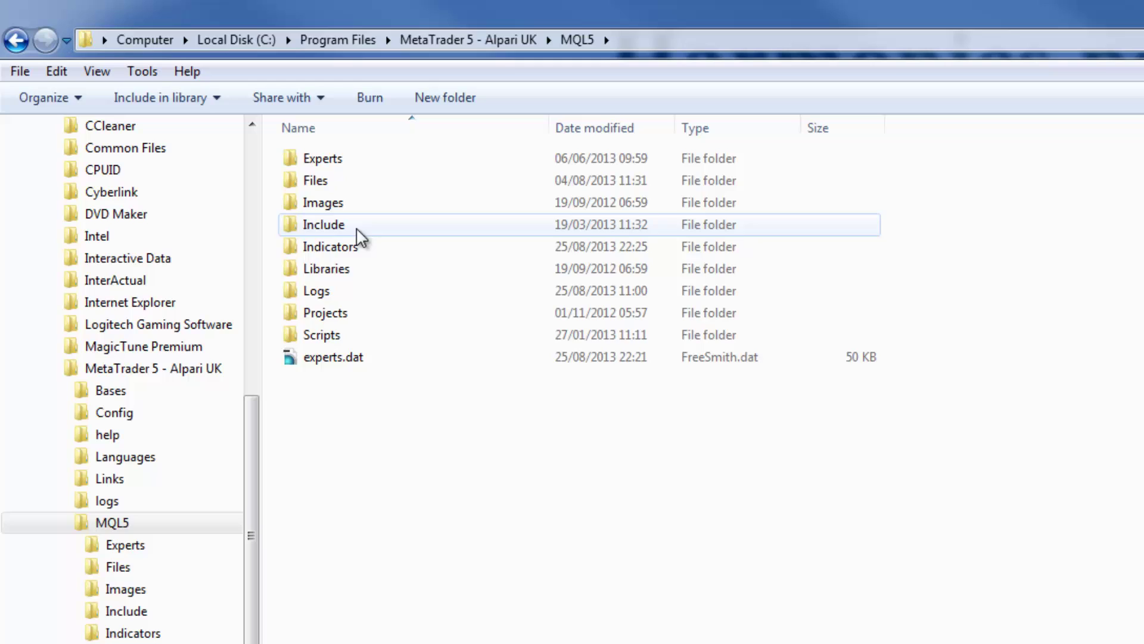
double_click(374, 248)
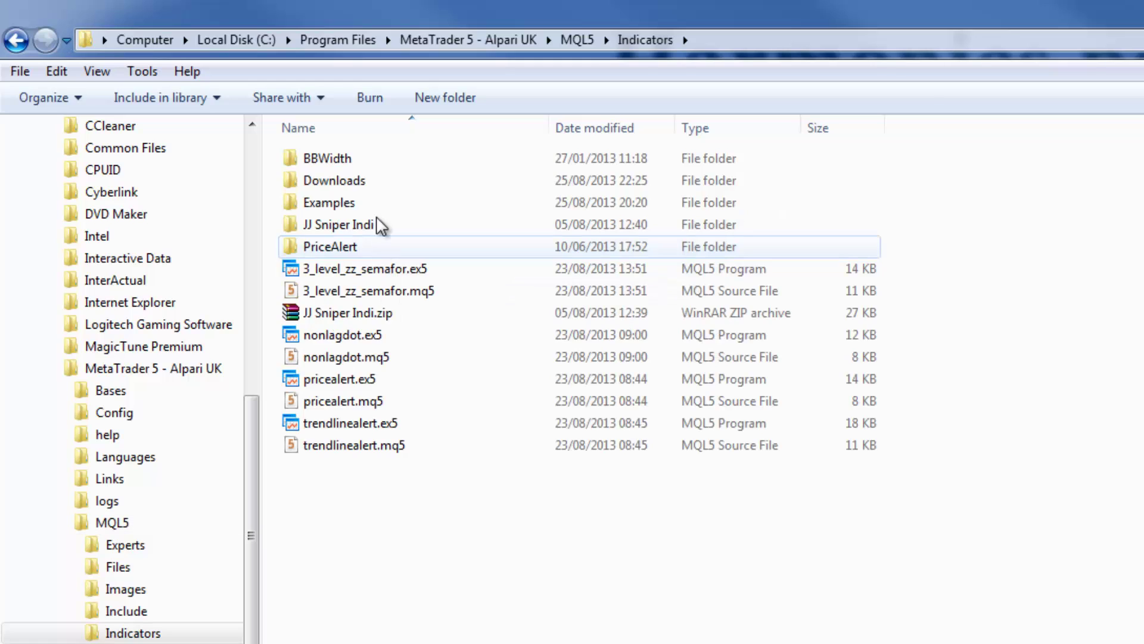
double_click(384, 182)
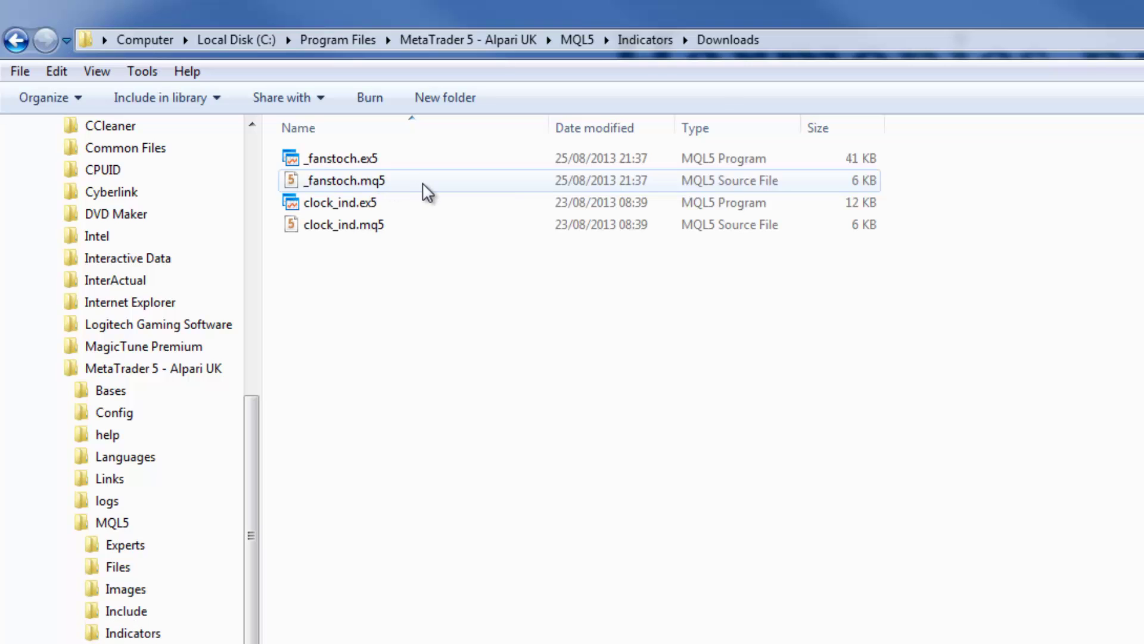
drag(423, 184, 298, 156)
right_click(305, 156)
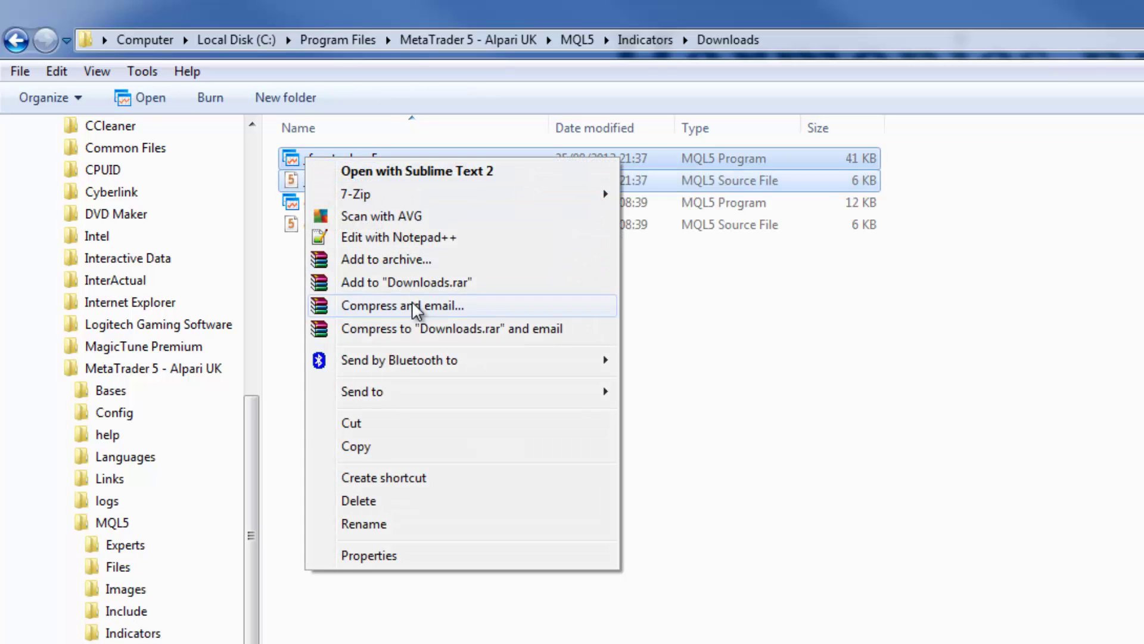
click(394, 428)
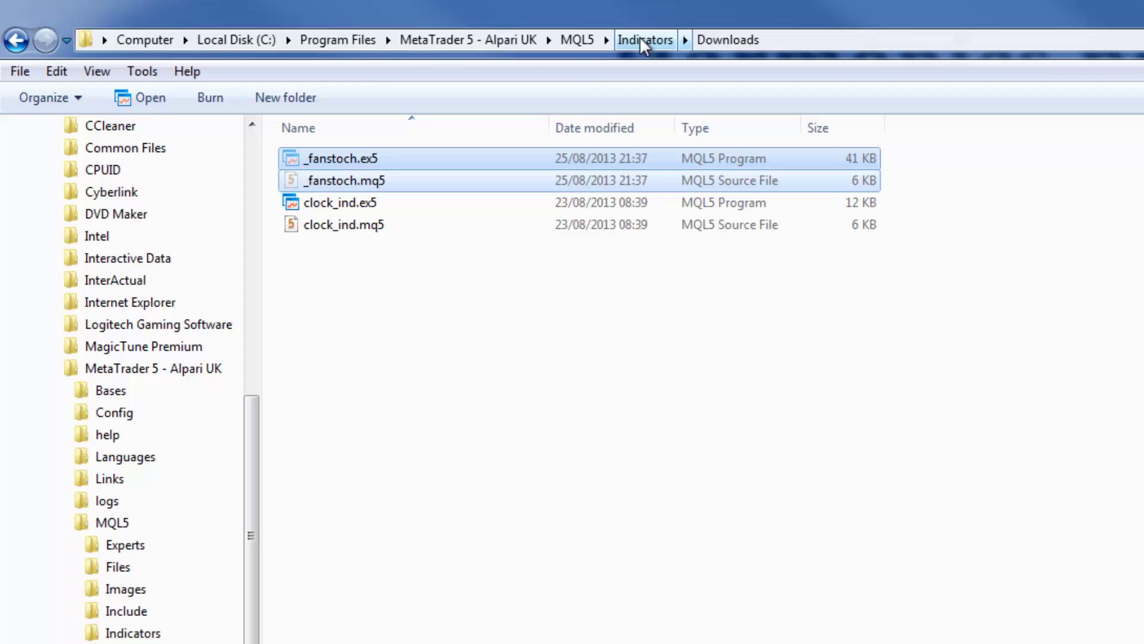
Step: Paste both _fanstoch files into the MQL5\Indicators folder
click(645, 39)
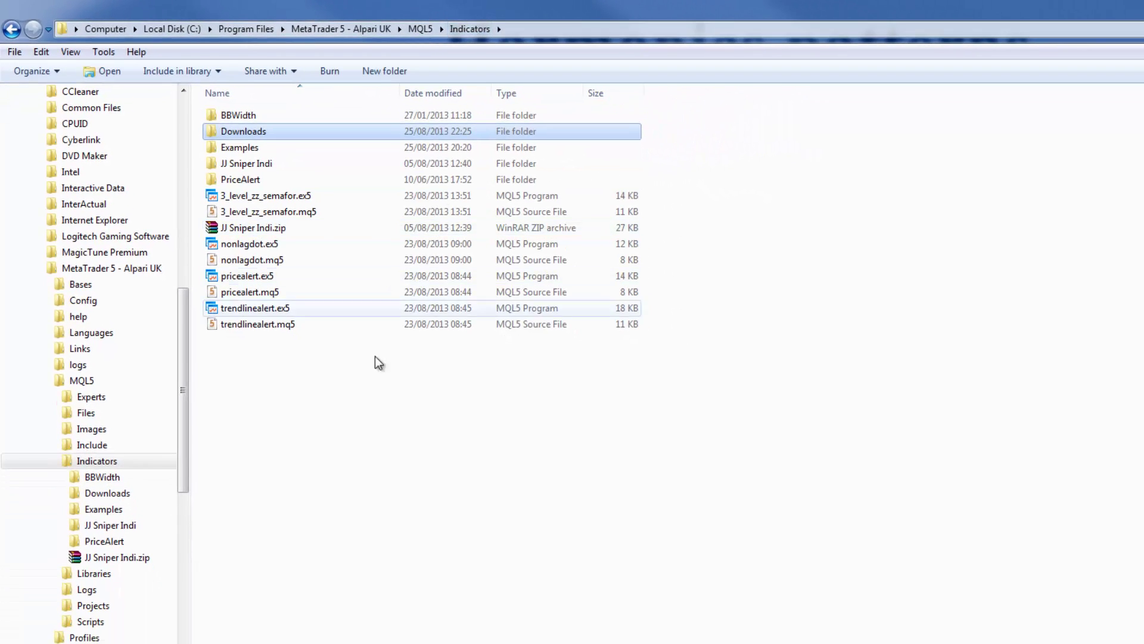
right_click(298, 471)
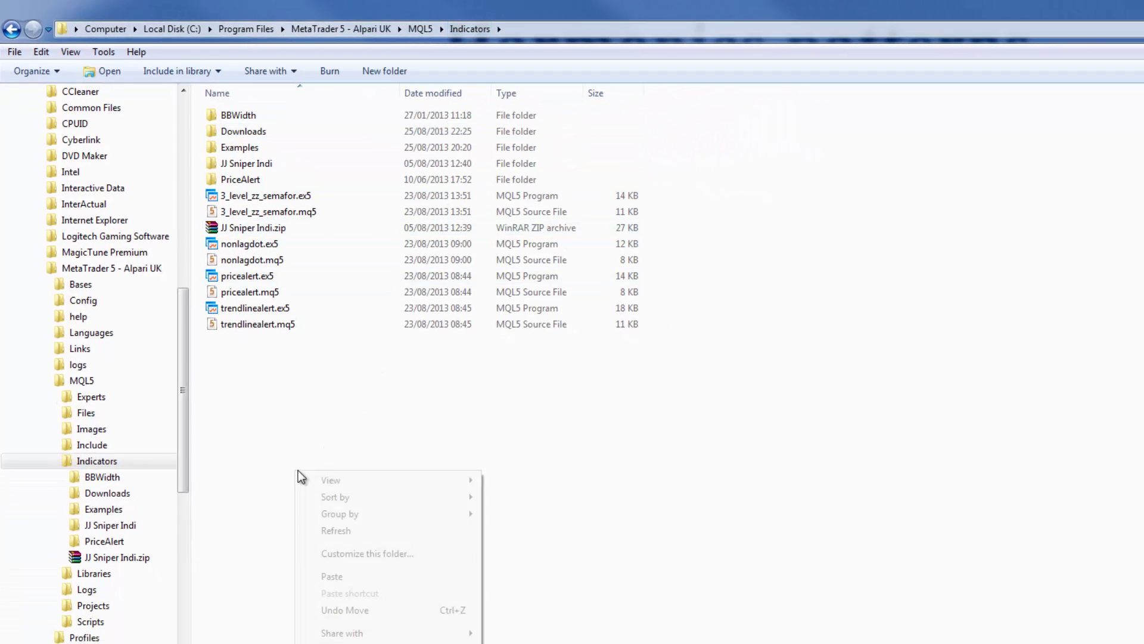
click(377, 580)
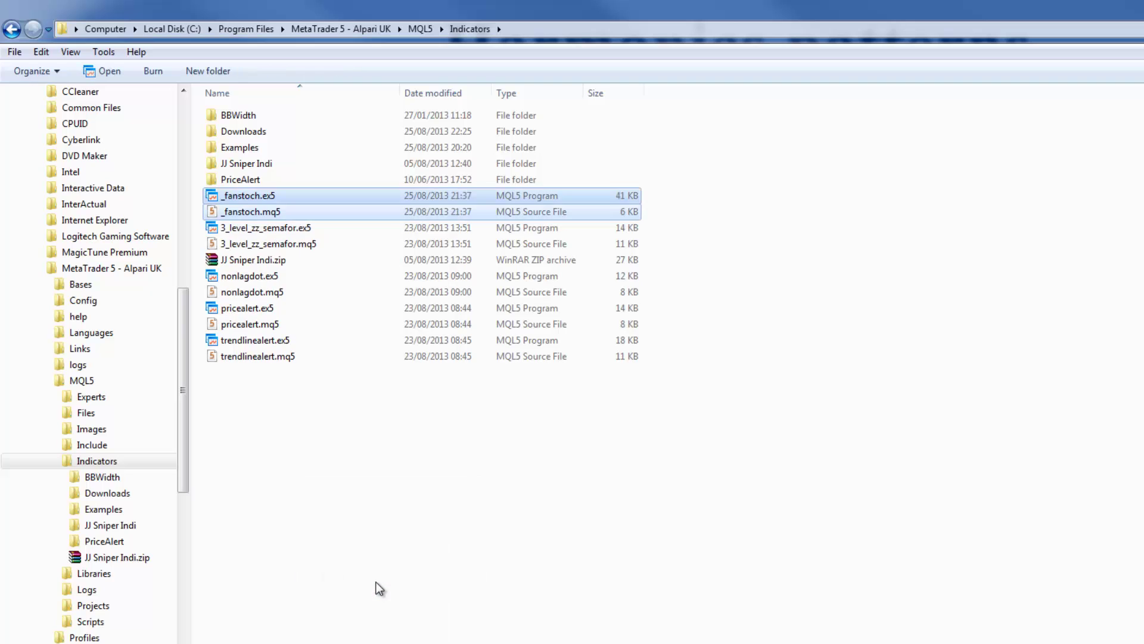
click(412, 535)
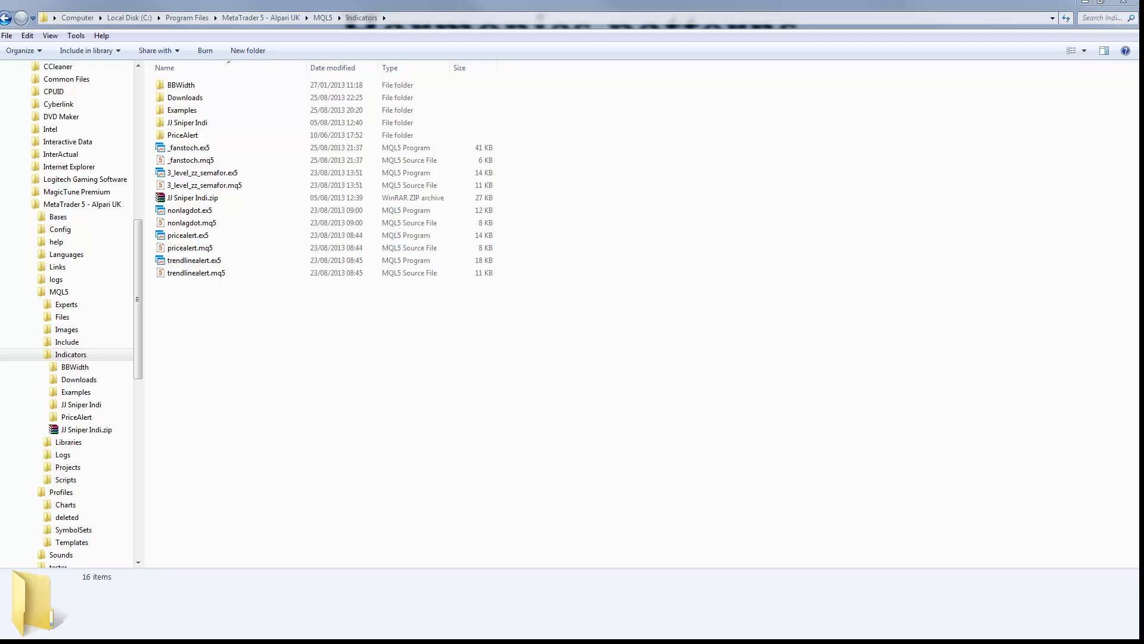
Step: Reapply multipleCCI+fanstochastics then multipleCCI+fanstochastics+semaphor on CHFJPY, then minimise MetaTrader
key(alt+F4)
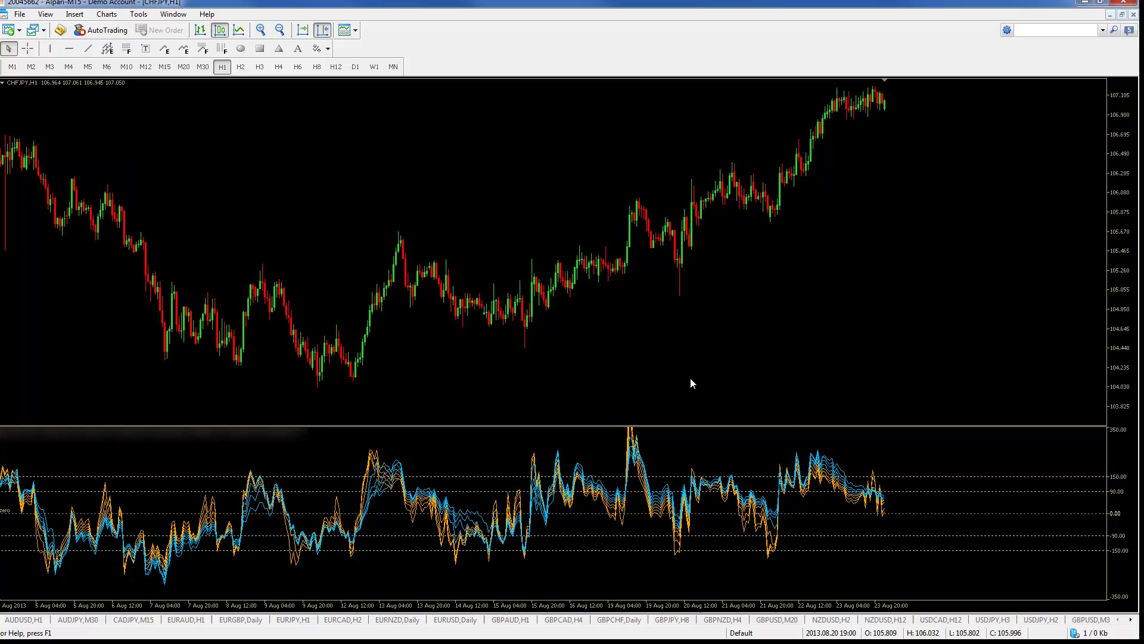
click(346, 30)
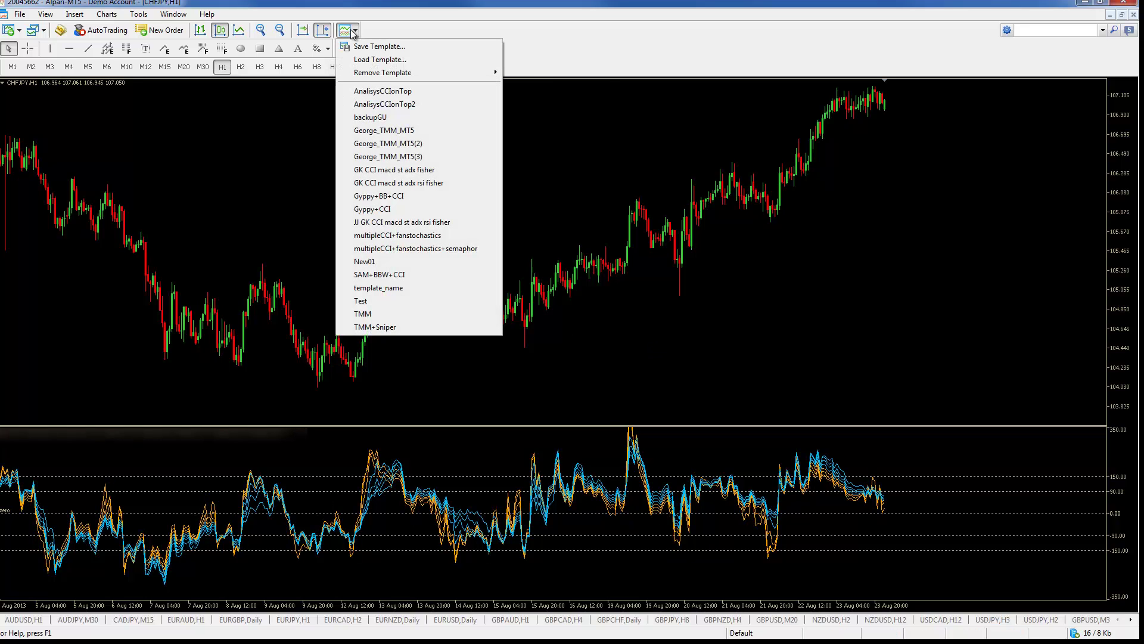
click(404, 236)
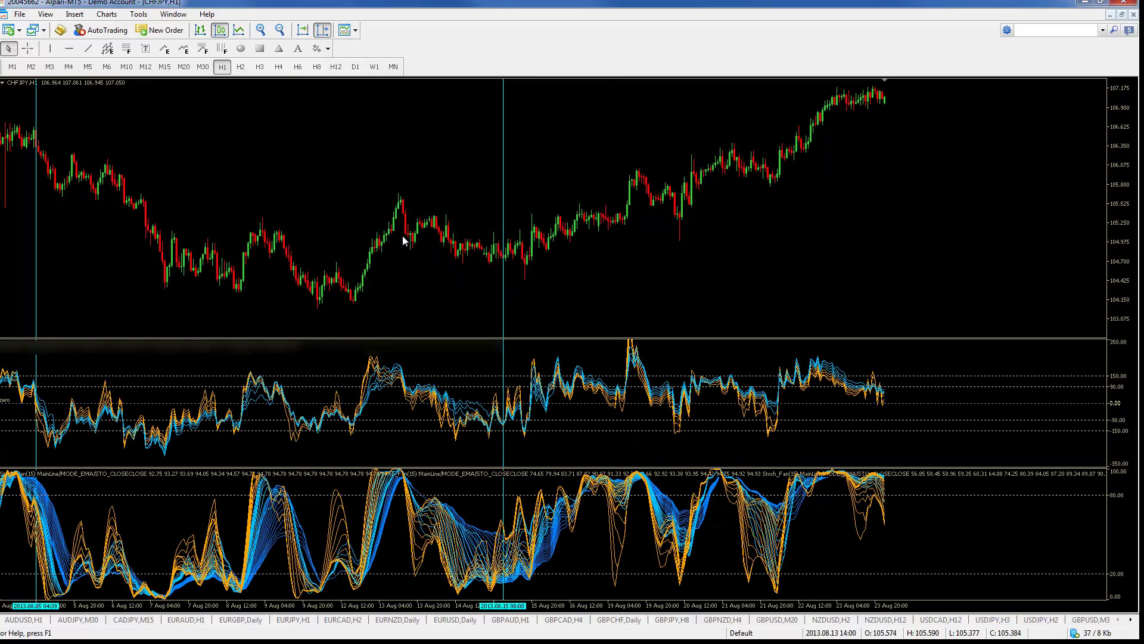
click(346, 30)
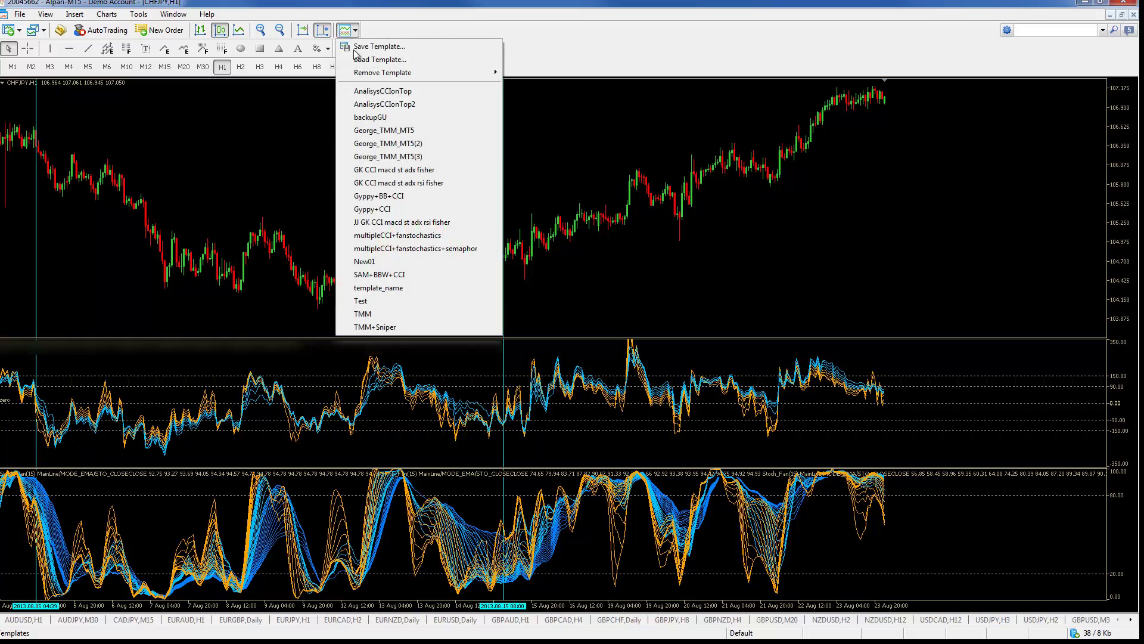
click(389, 249)
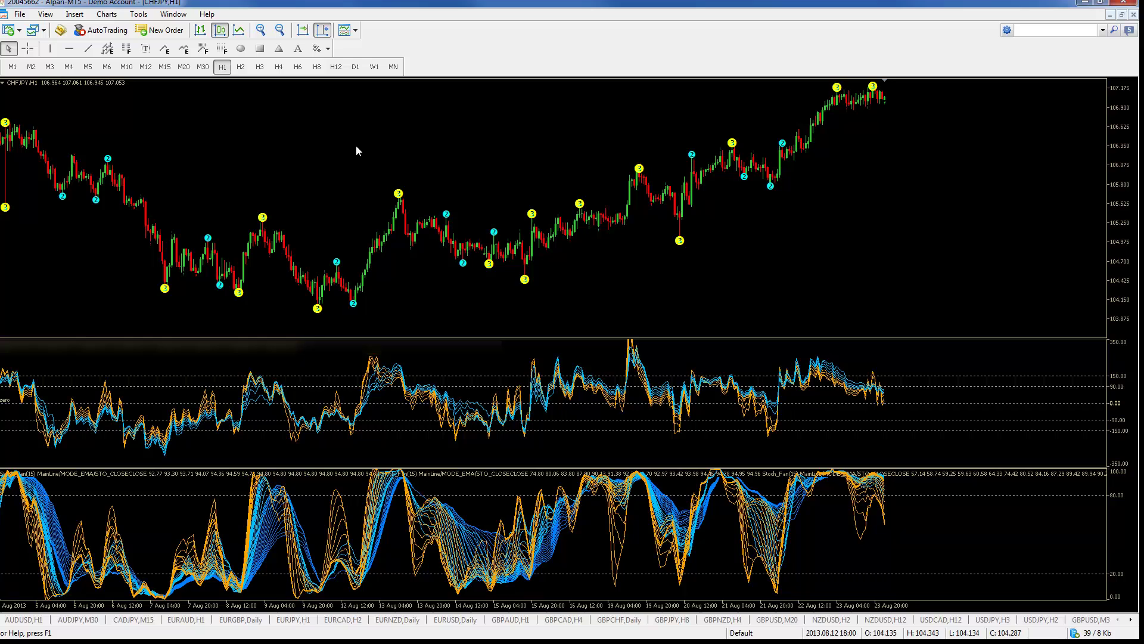
click(1086, 5)
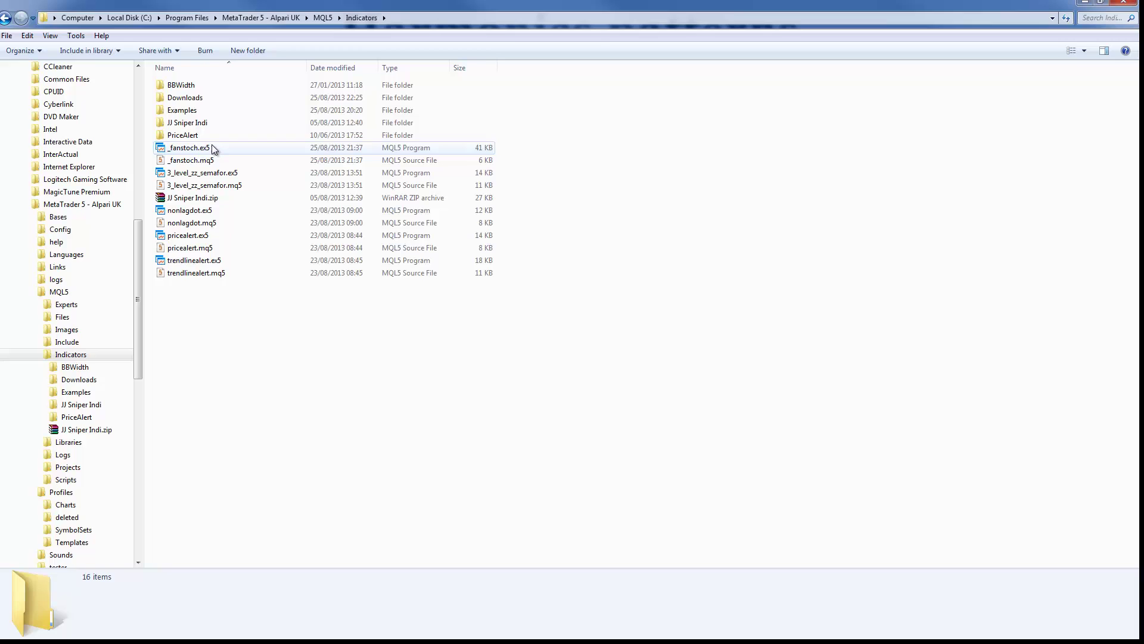
double_click(212, 112)
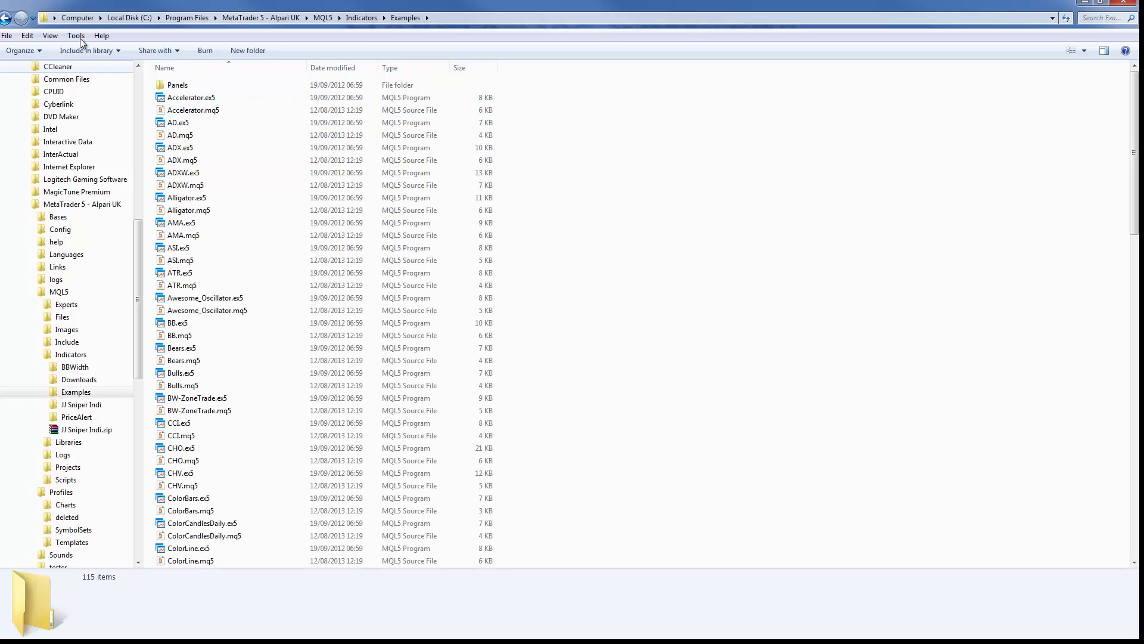
click(6, 18)
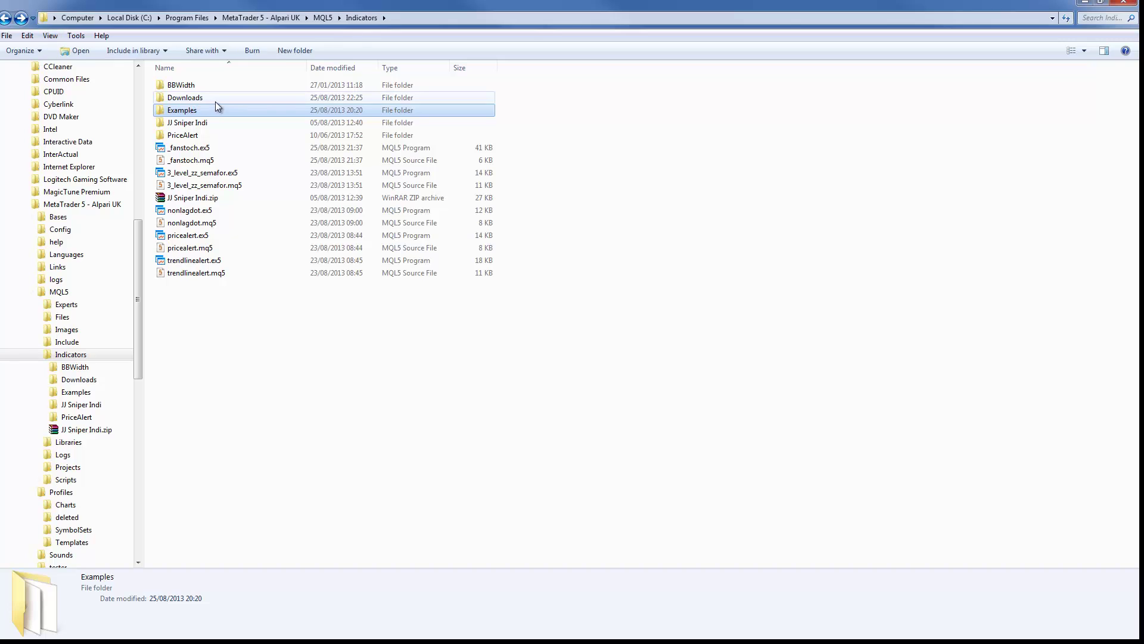